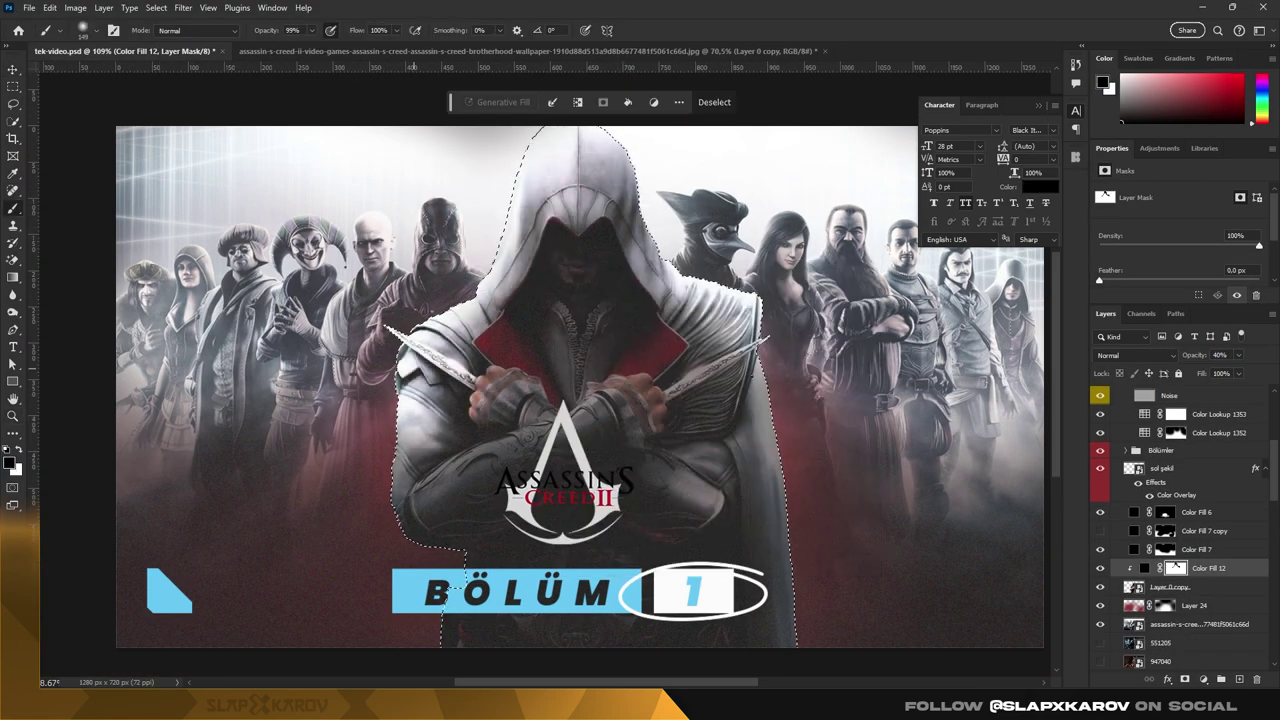
Scroll the layers while the AssassinLogo insignia is scaled to 91.7% behind the figure
scroll(580, 360, "down", 3)
scroll(580, 320, "down", 2)
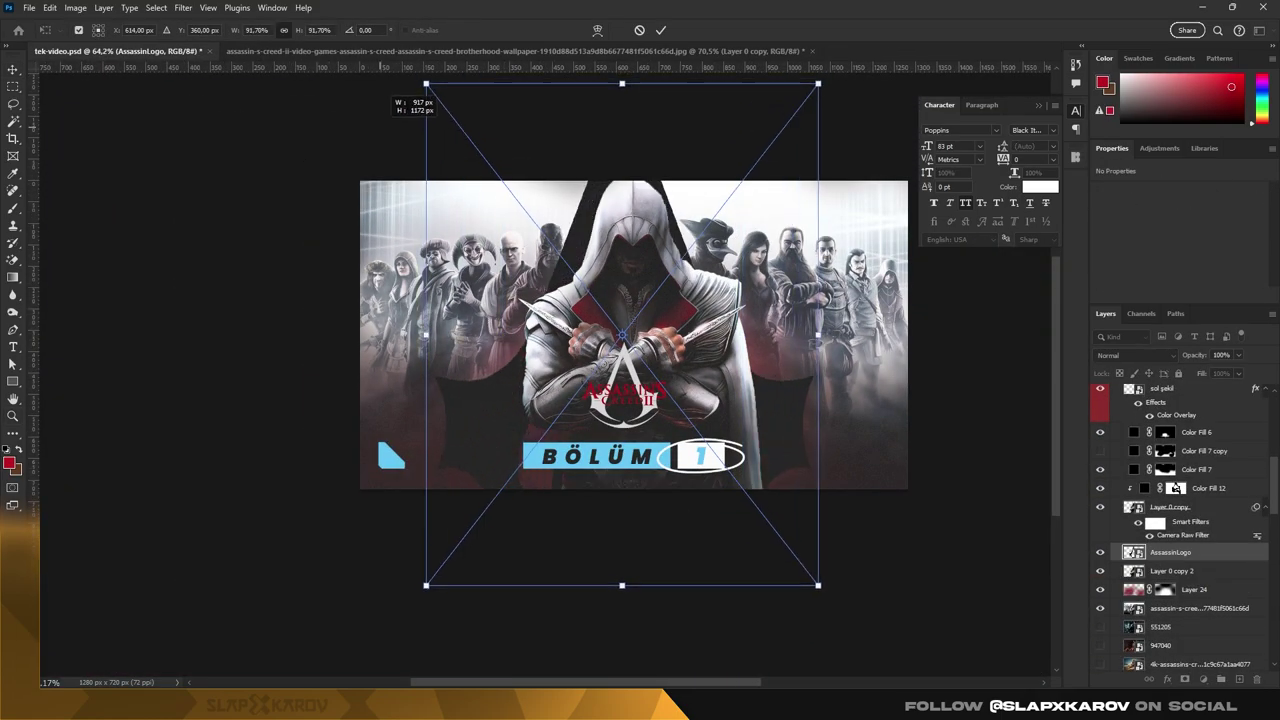
Set the AssassinLogo insignia layer to Overlay blend mode
left_click(1120, 355)
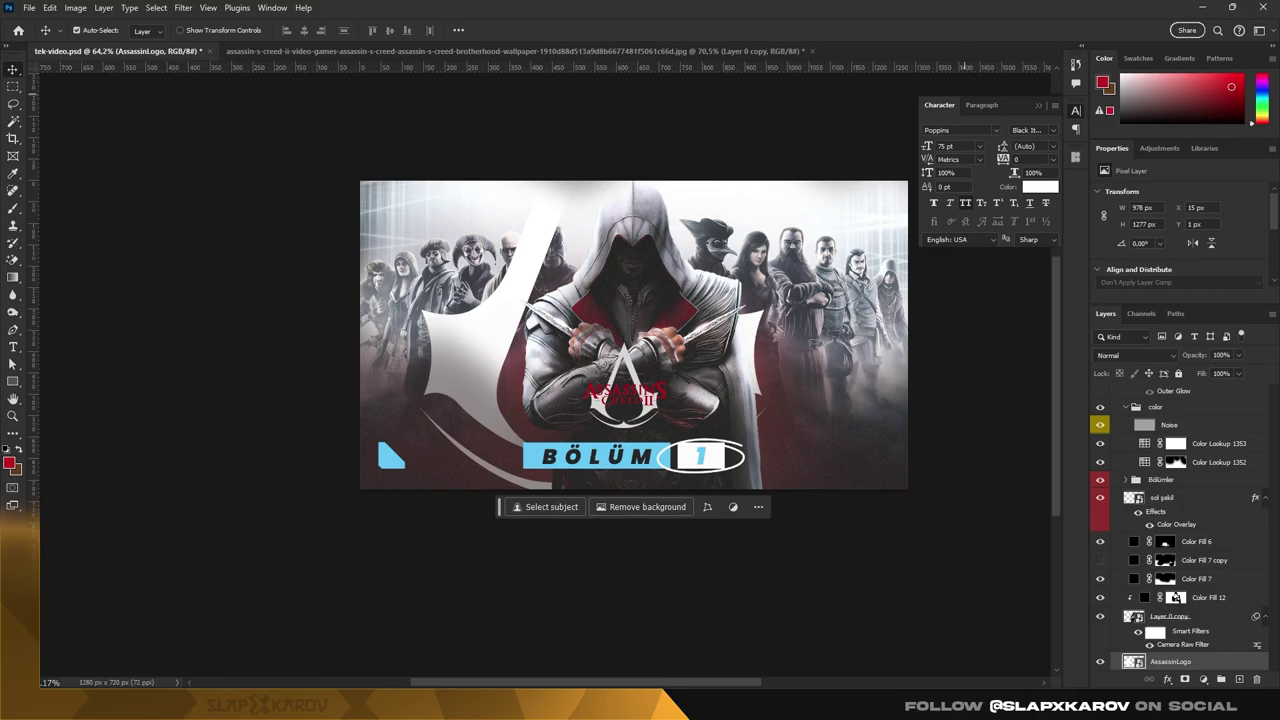
left_click(1108, 493)
key("z")
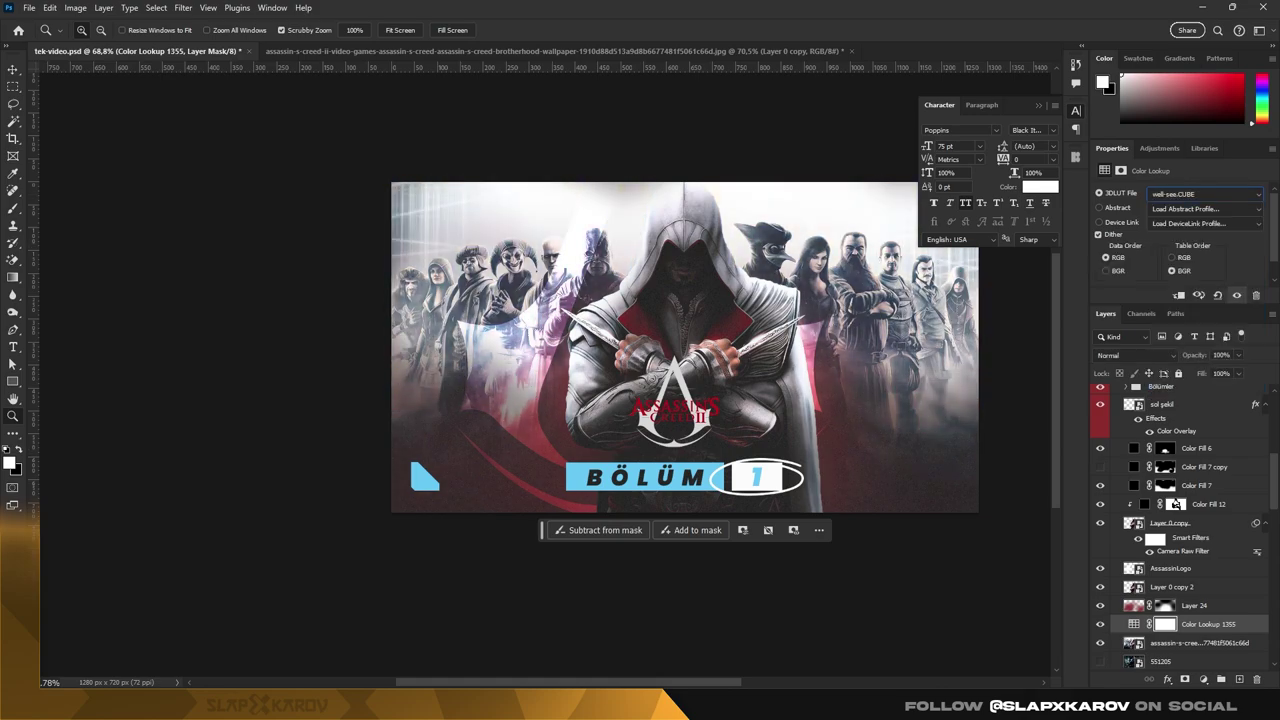
Clip Color Lookup 1355 to Layer 24 and place a copy above Color Fill 12
right_click(1208, 624)
left_click(1200, 300)
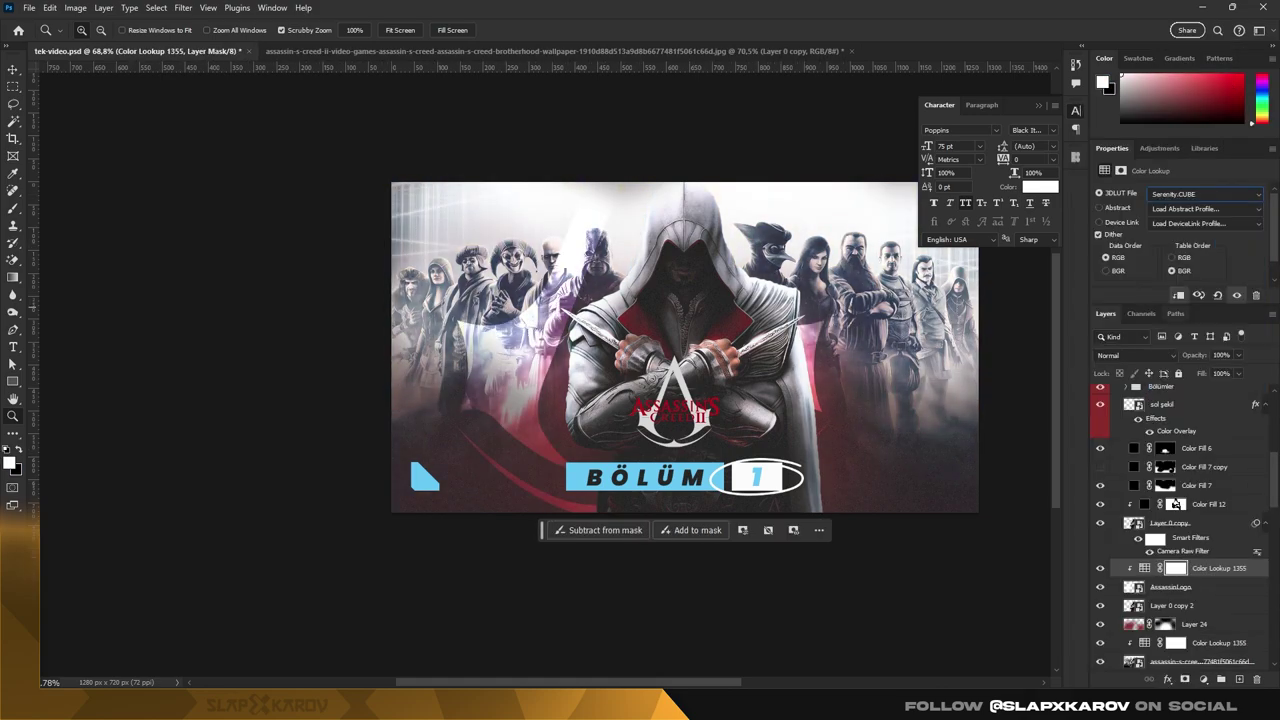
left_click_drag(1176, 504, 1176, 522)
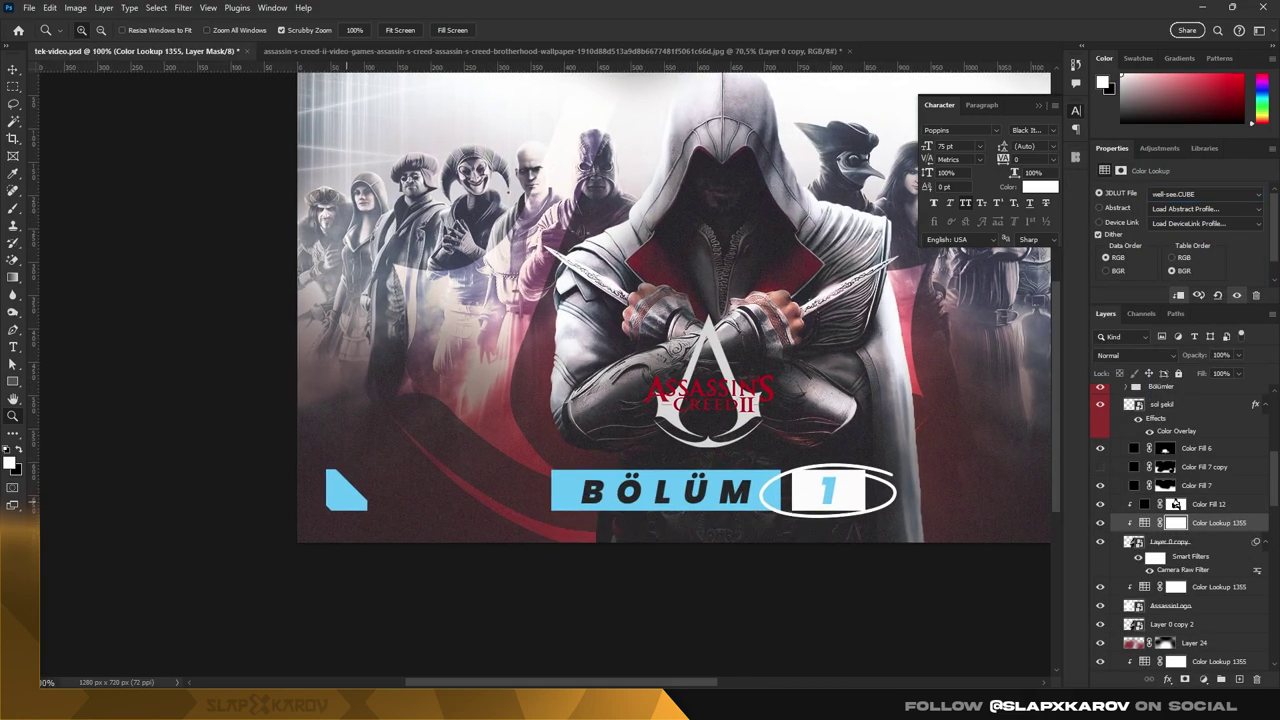
double_click(1176, 430)
Change the sol şekil corner shape's Color Overlay to deep red (c41511)
left_click(1063, 306)
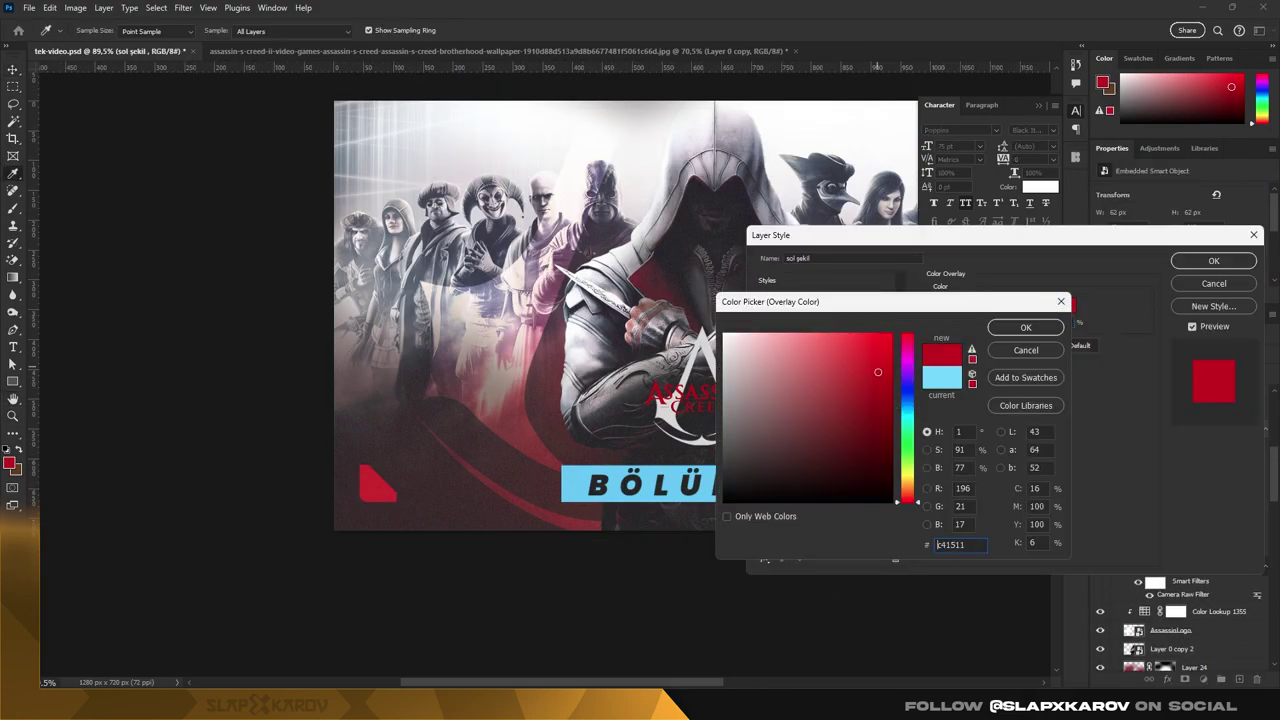
left_click(1020, 326)
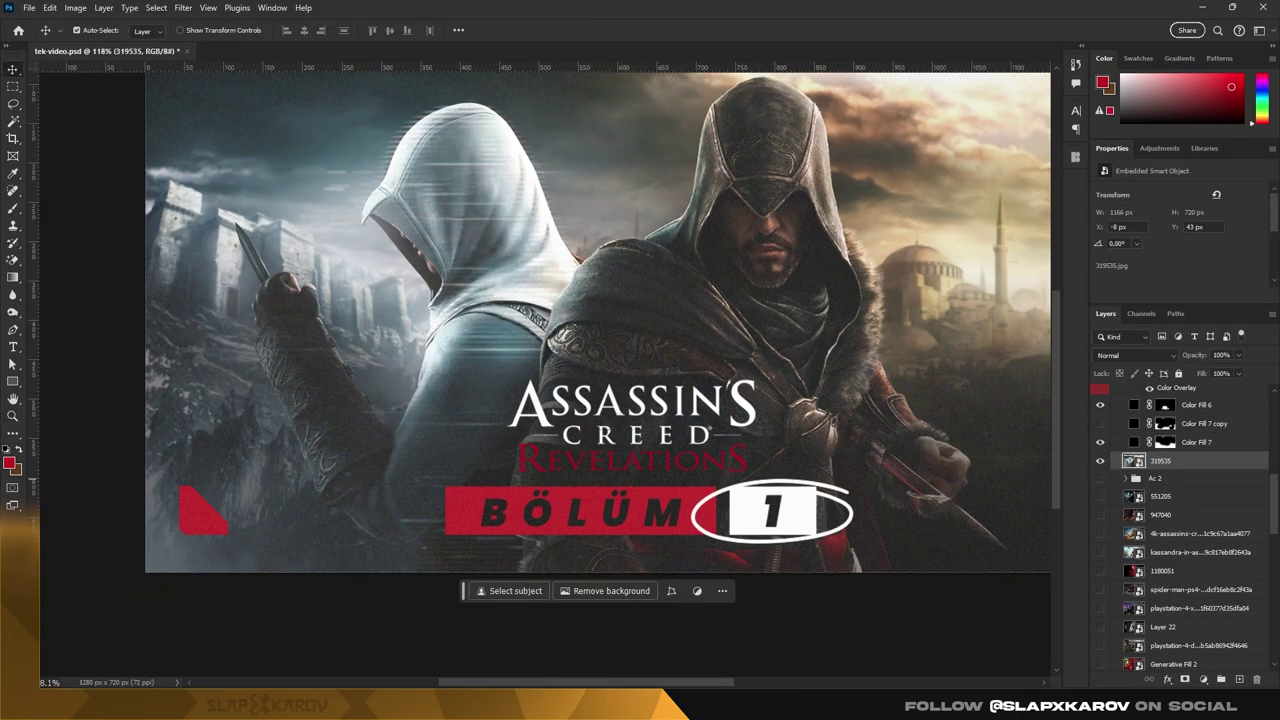
Shrink the Revelations background to about 74% and mask out the rear hooded figure
key("ctrl+minus")
key("ctrl+t")
left_click_drag(957, 528, 992, 511)
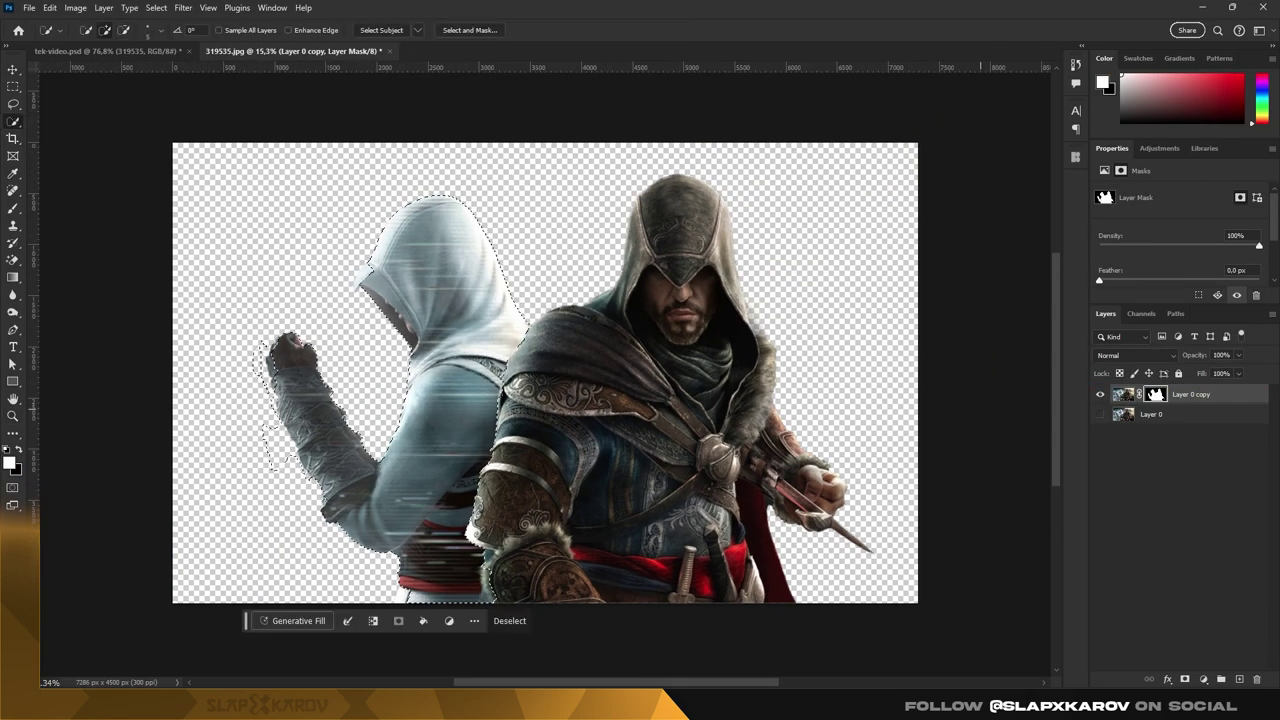
key("b")
key("x")
key("alt+BackSpace")
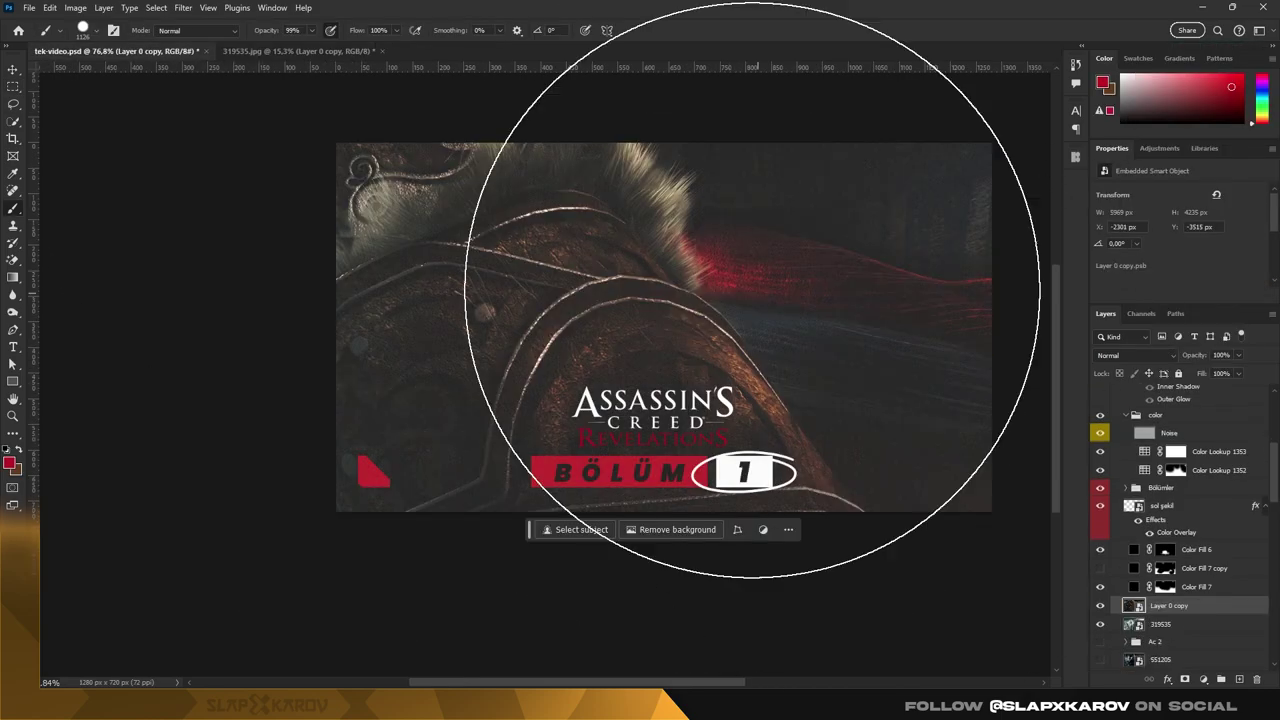
key("ctrl+0")
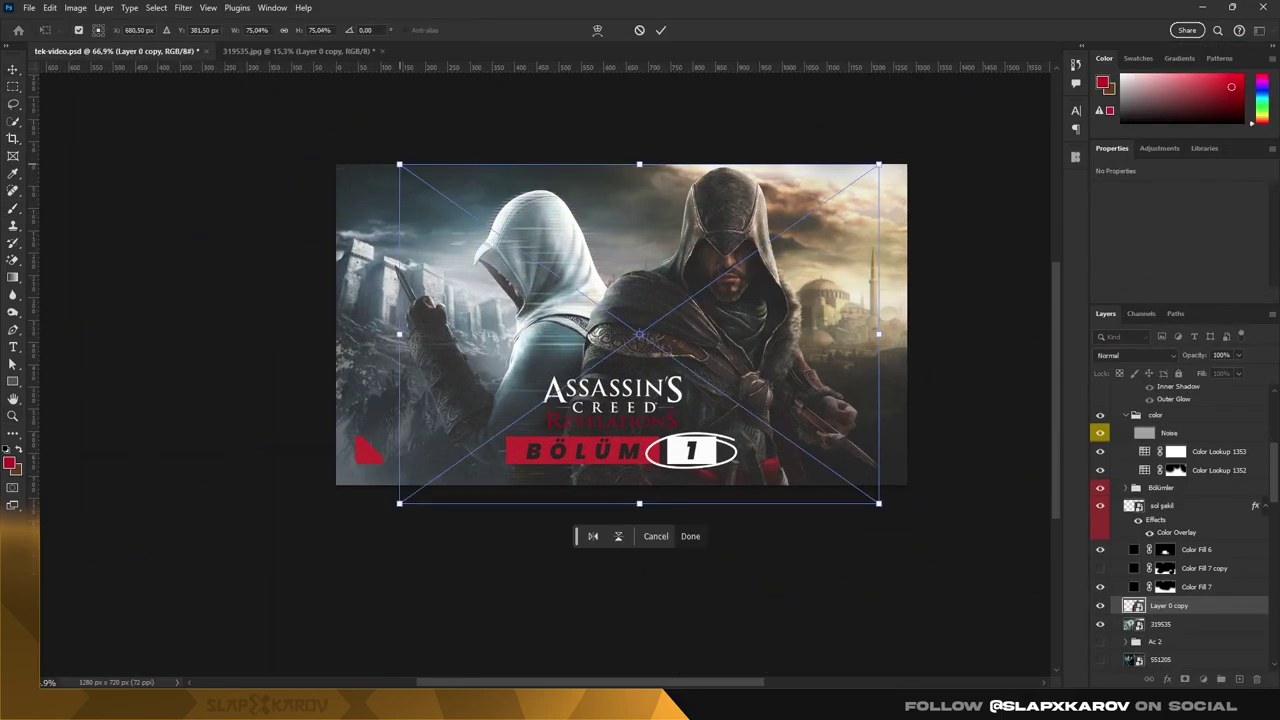
key("Return")
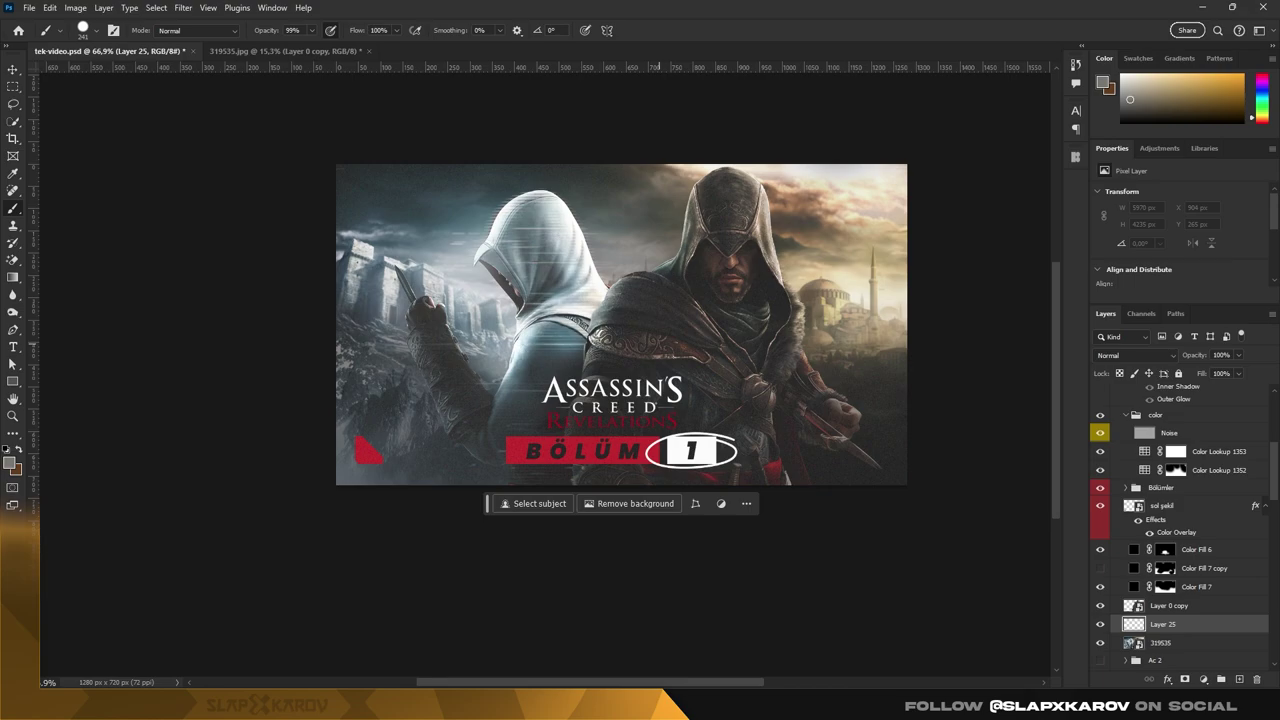
right_click(613, 320, "alt")
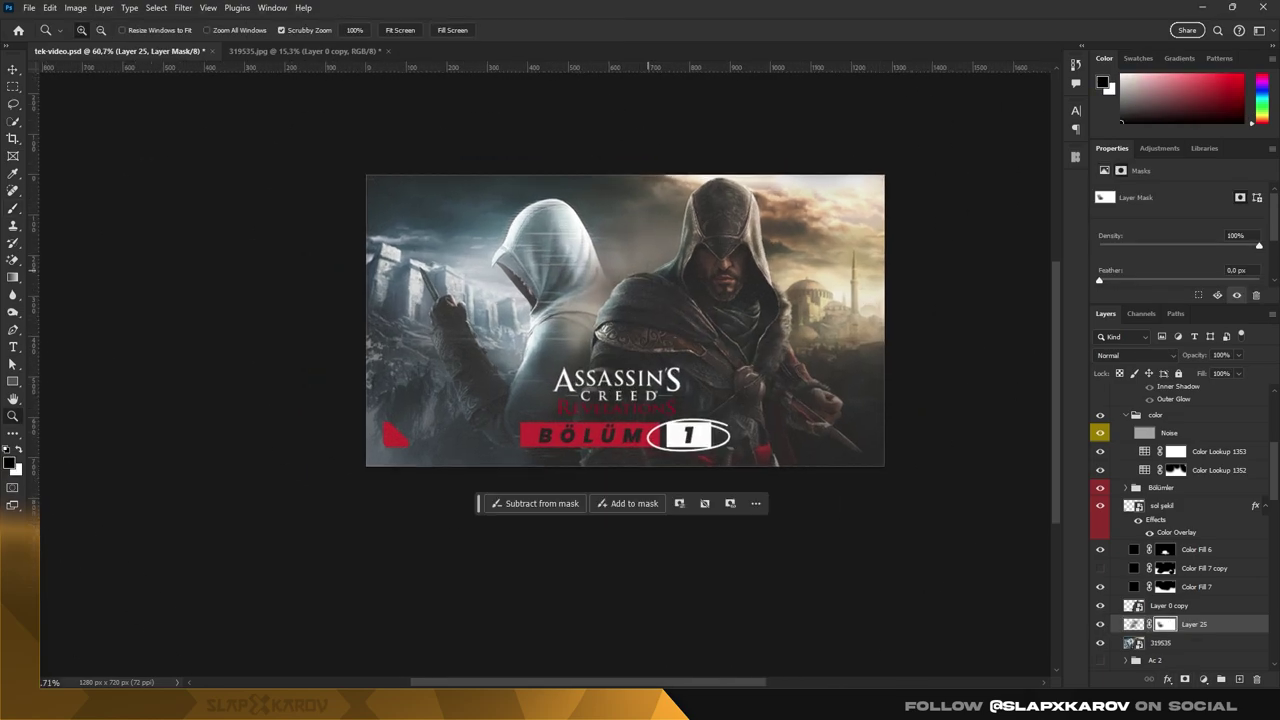
Add a peach Solid Color fill layer blended in Soft Light
left_click(1203, 679)
left_click(880, 283)
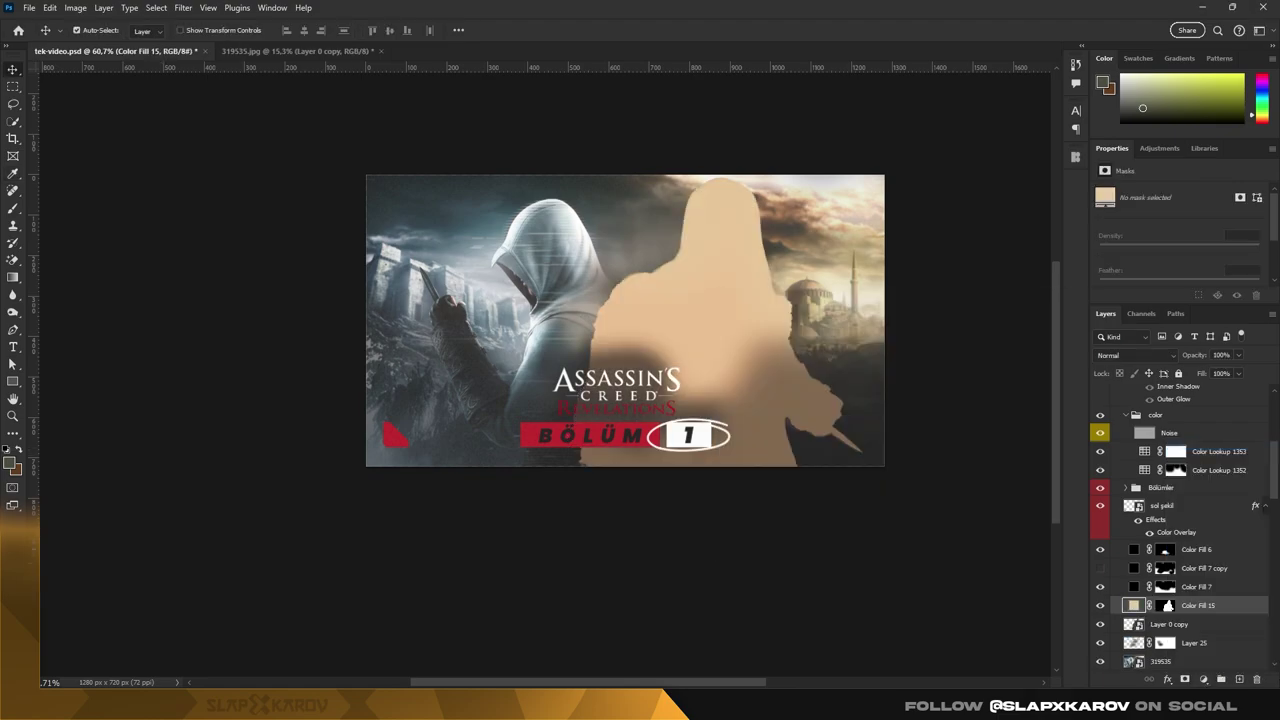
left_click(1120, 355)
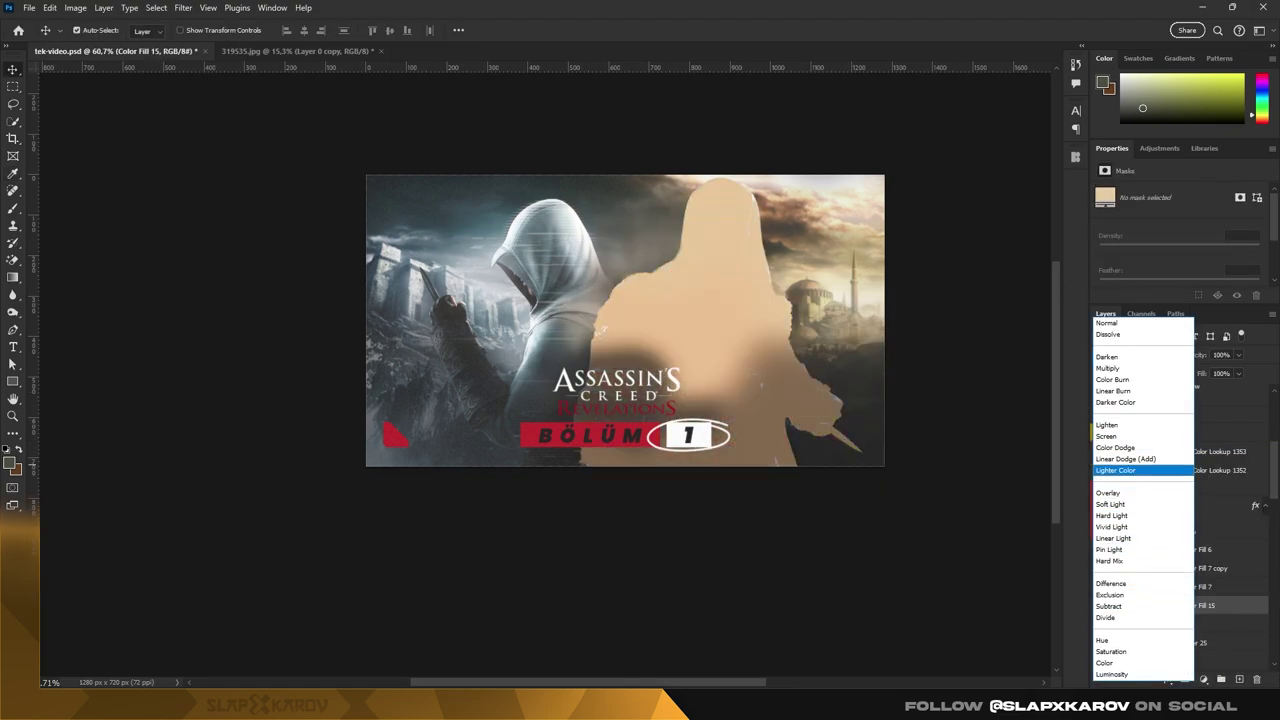
left_click(1110, 504)
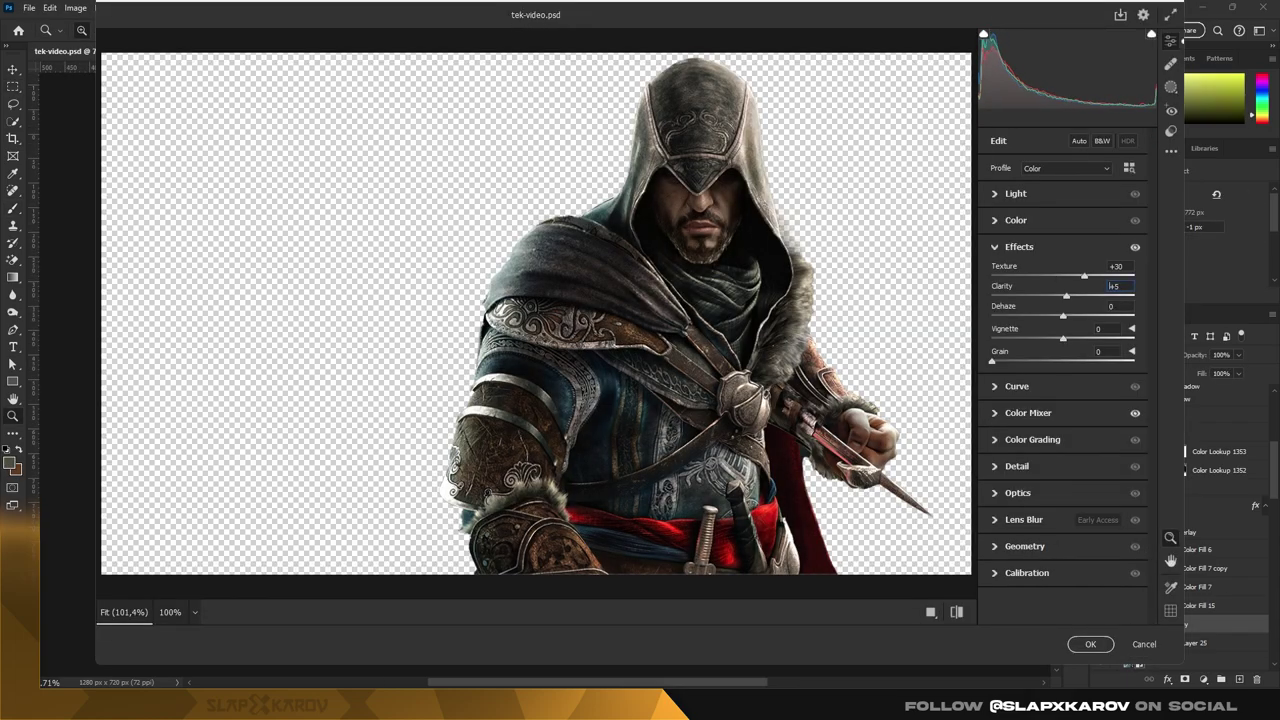
Set the Camera Raw vignette to -59 and invert the Exposure adjustment's mask
key("Tab")
key("Tab")
type("-59")
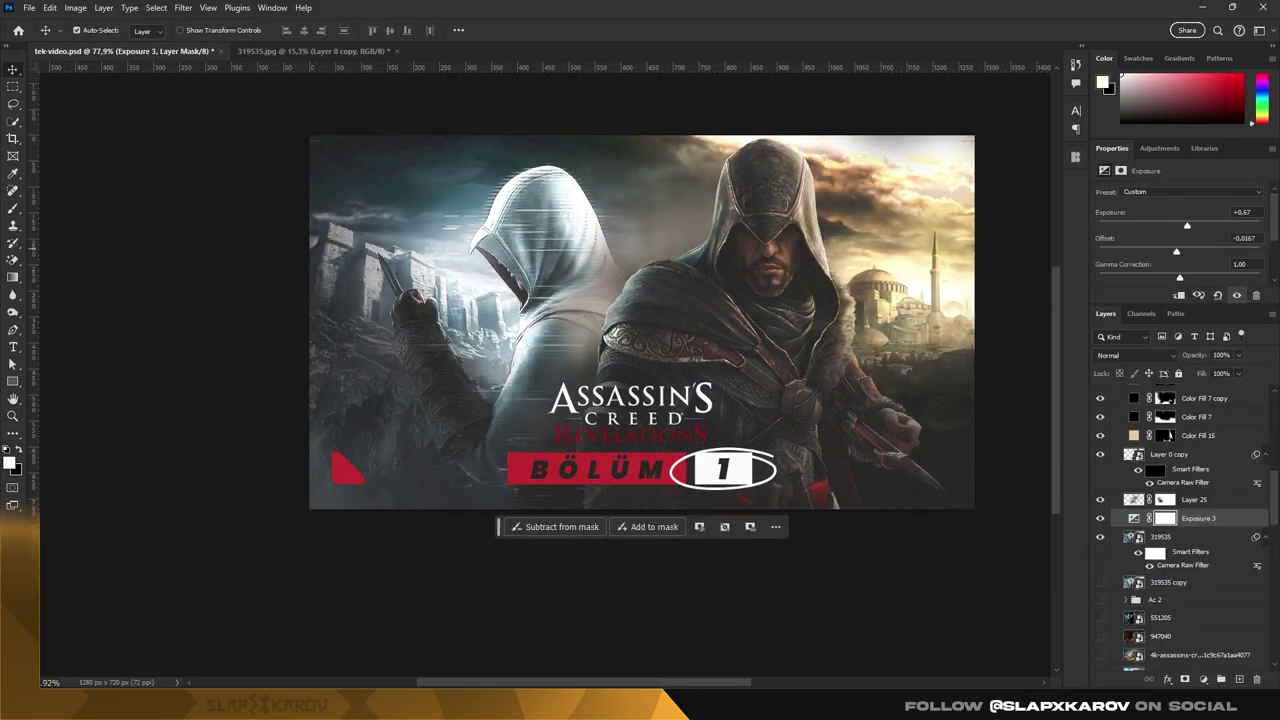
key("ctrl+i")
key("b")
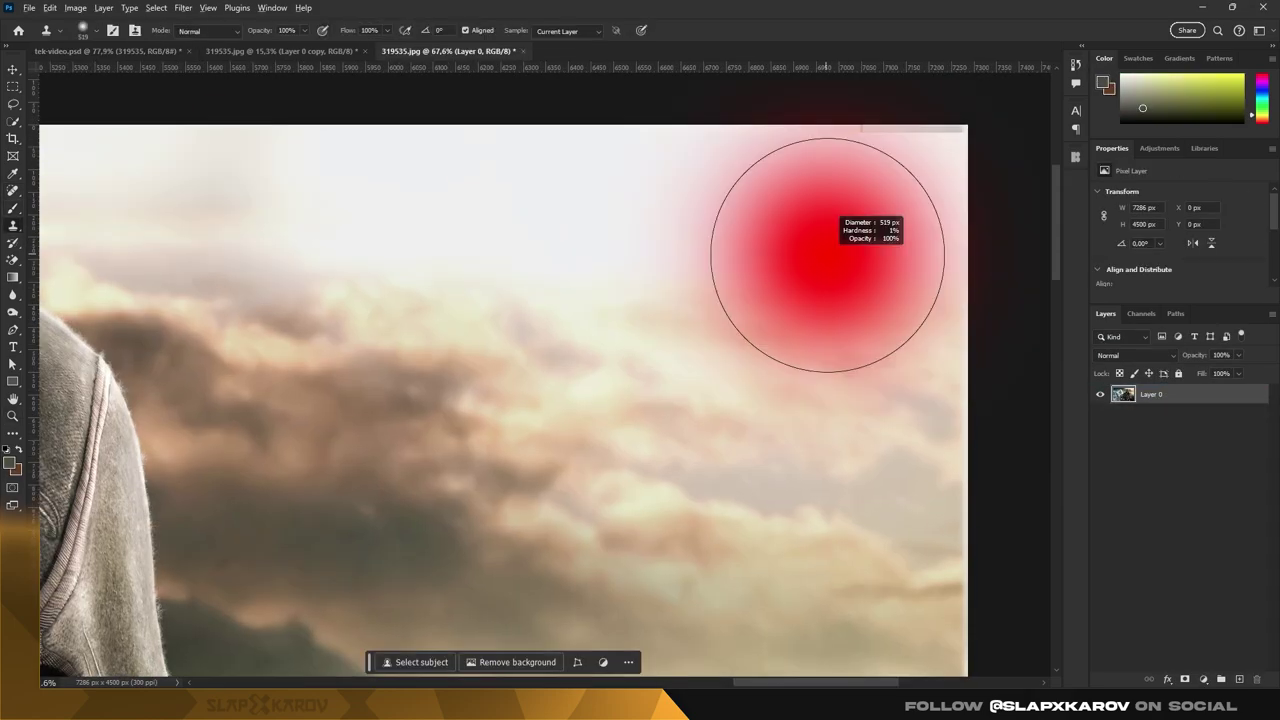
key("z")
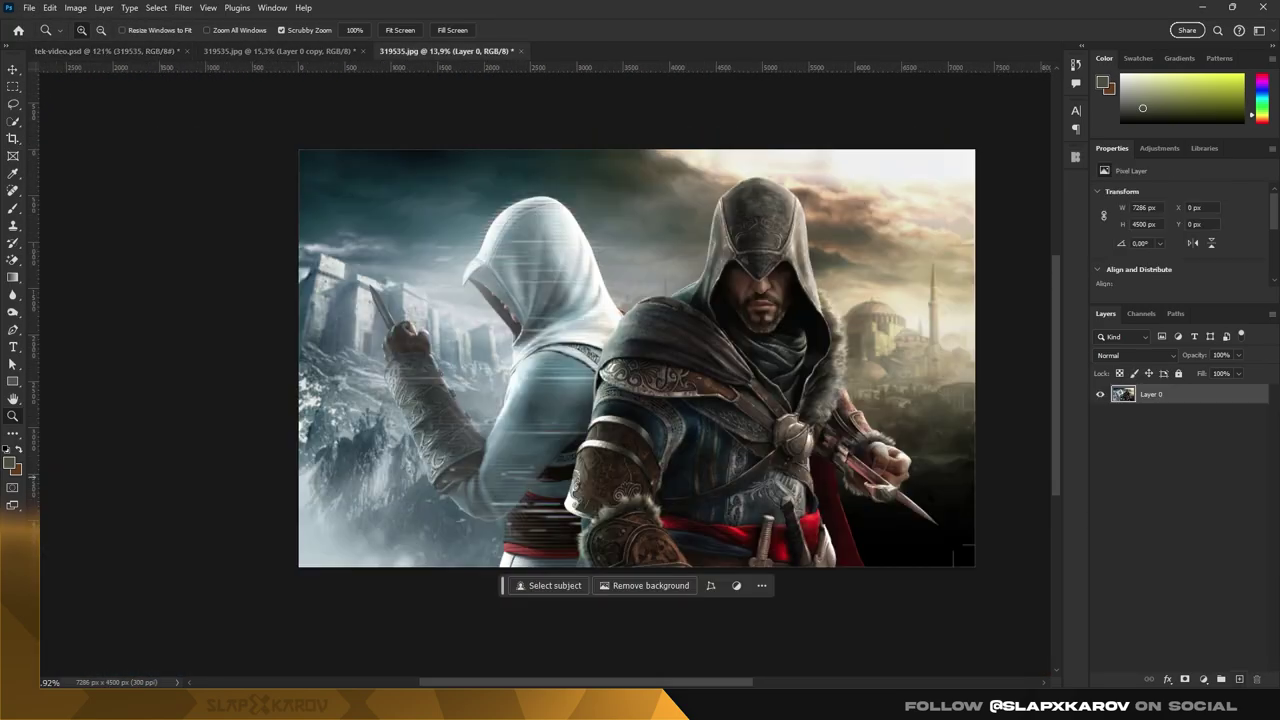
Save the cleaned-up background image and return to the tek-video.psd thumbnail
key("ctrl+s")
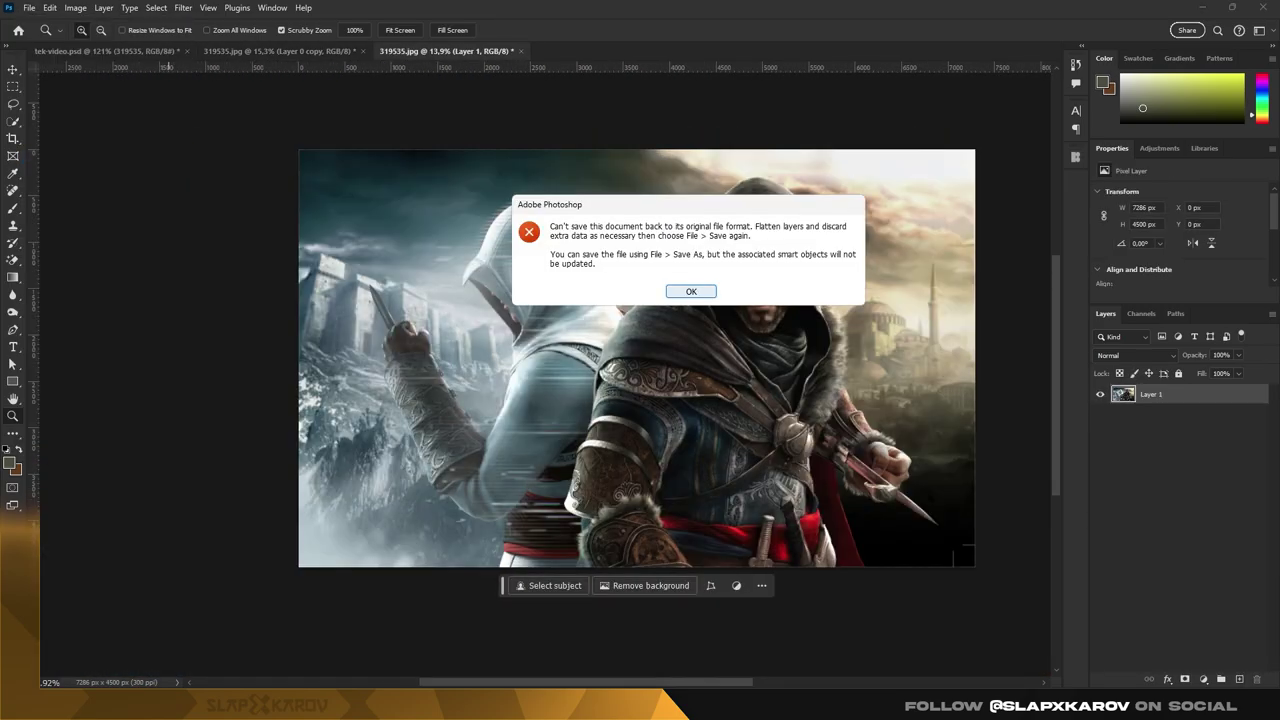
key("Return")
key("ctrl+Tab")
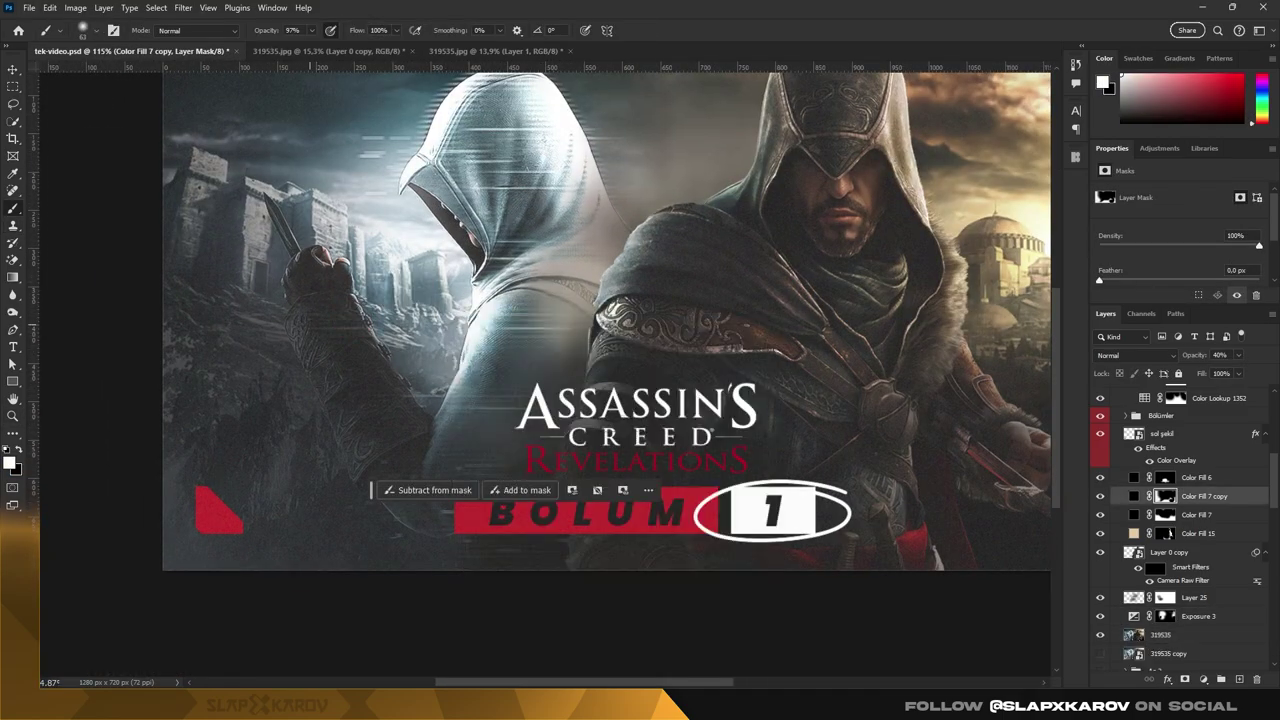
Paint white on the exposure mask to brighten the blade and hand, then zoom out
scroll(242, 198, "up", 3)
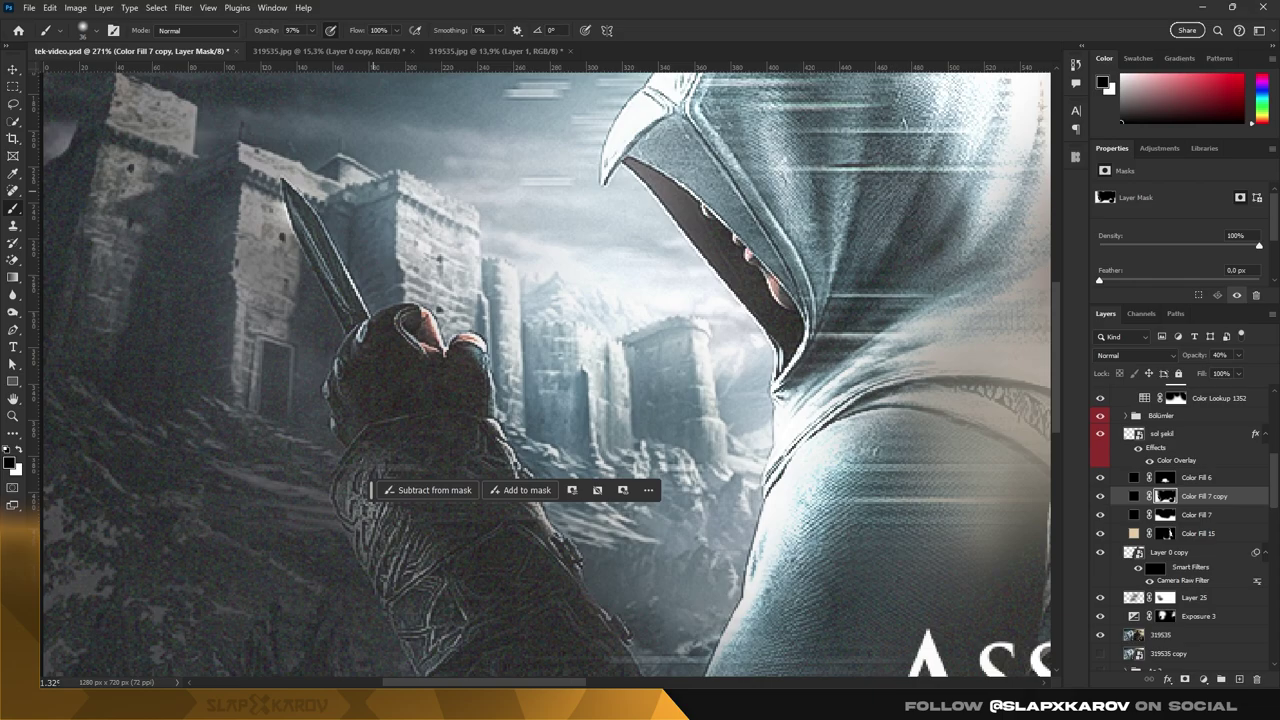
key("x")
scroll(550, 374, "up", 2)
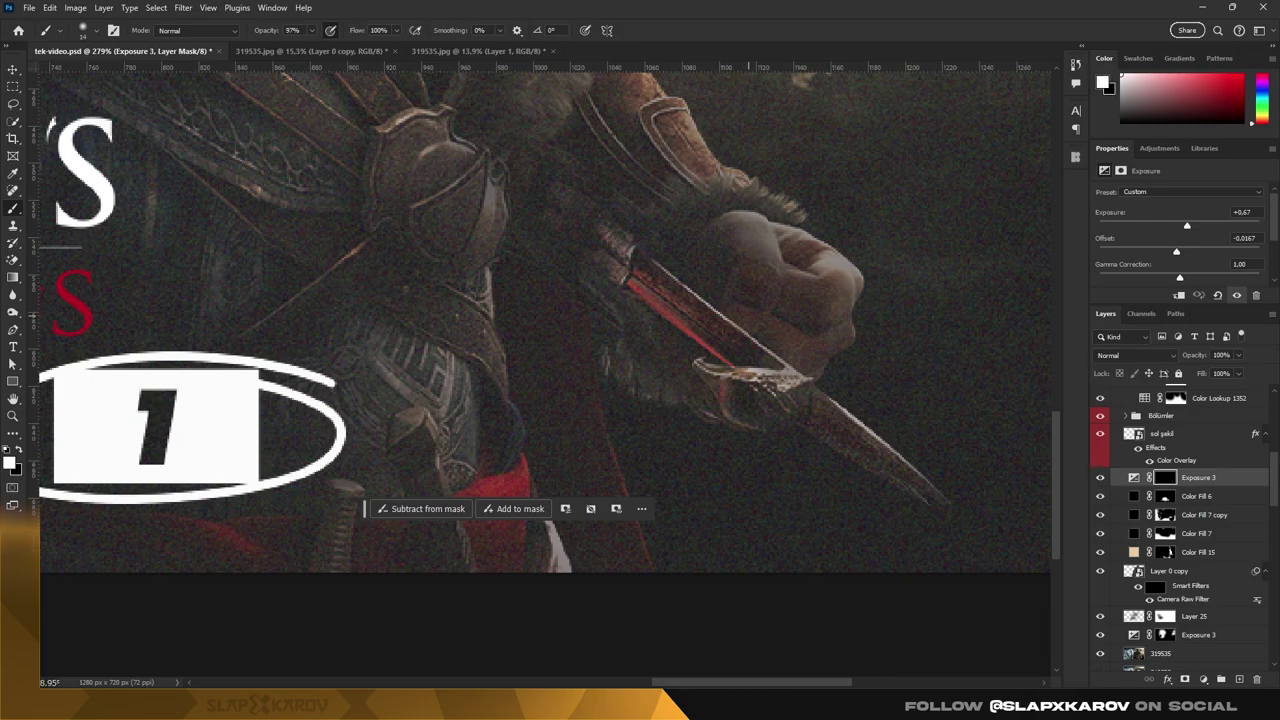
key("z")
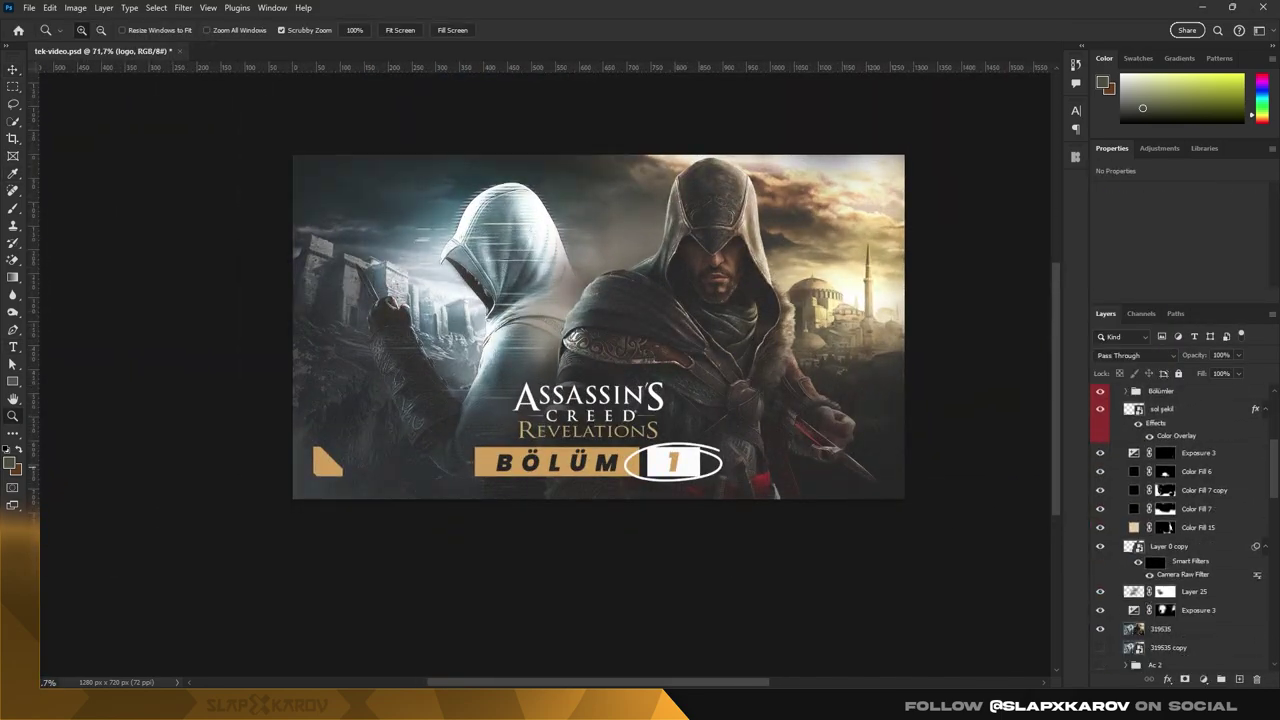
Hide the Exposure 3 and Color Fill 6 layers
left_click_drag(1100, 452, 1100, 471)
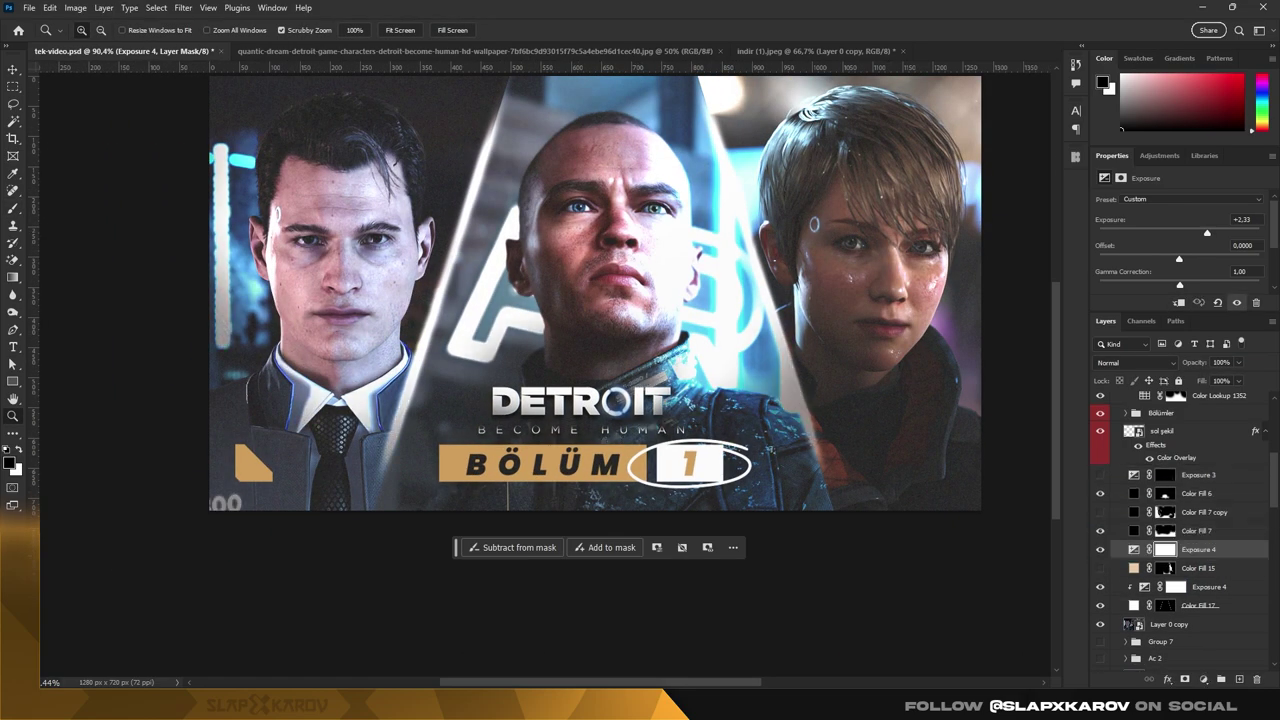
Fill the Exposure 4 mask with black to hide its effect
key("ctrl+i")
key("b")
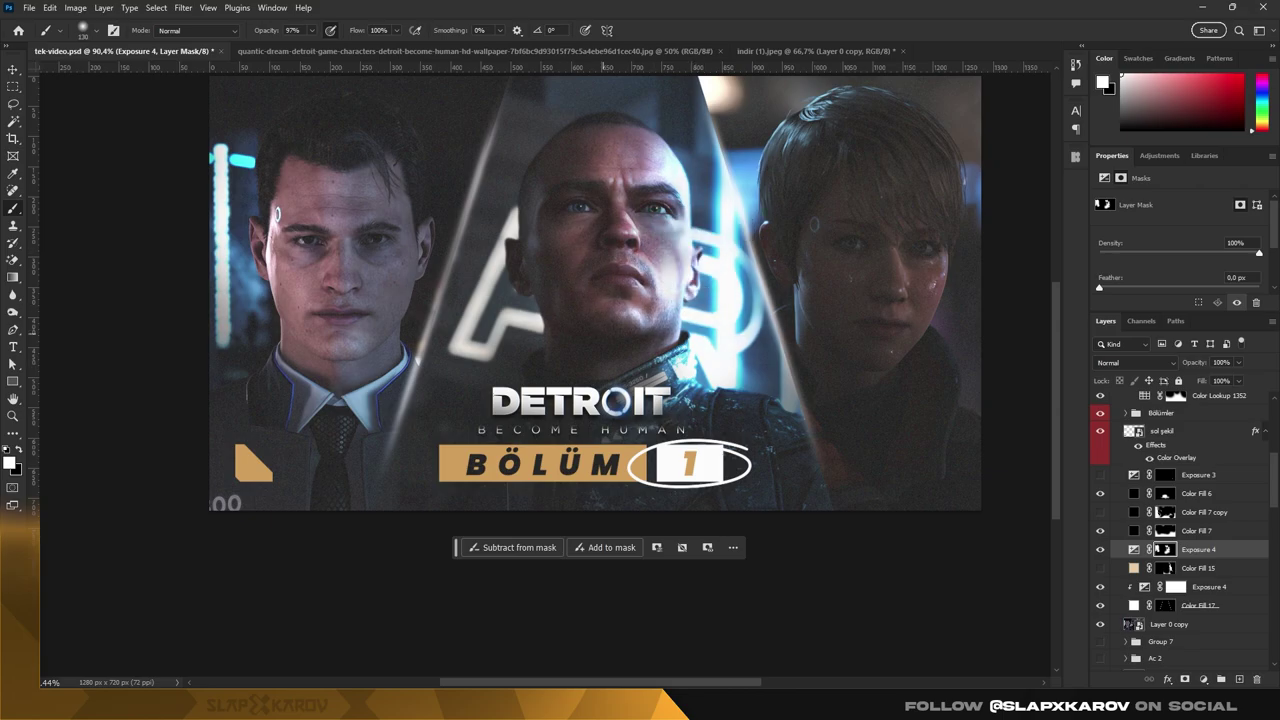
scroll(600, 316, "up", 2)
Paste the Detroit city wallpaper into the thumbnail as Layer 26, blended in Exclusion mode
key("ctrl+Tab")
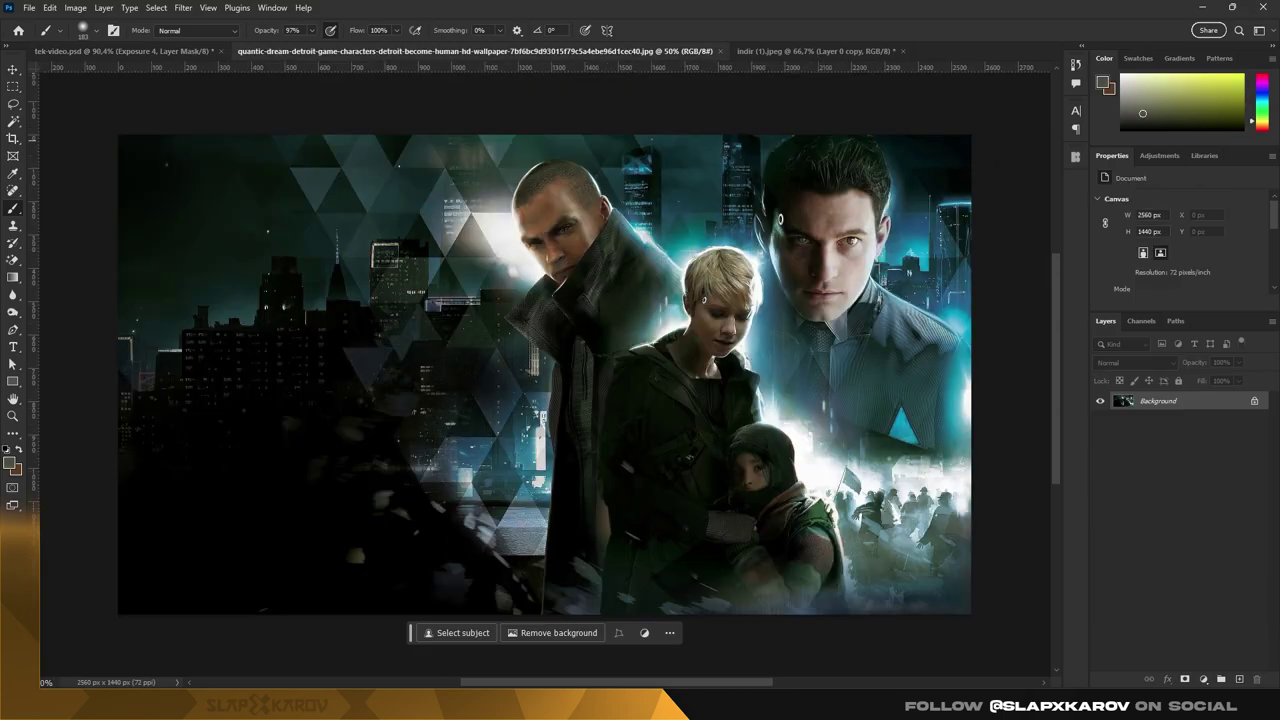
key("ctrl+a")
key("ctrl+c")
key("ctrl+shift+Tab")
key("ctrl+v")
key("ctrl+t")
key("Return")
left_click(1135, 362)
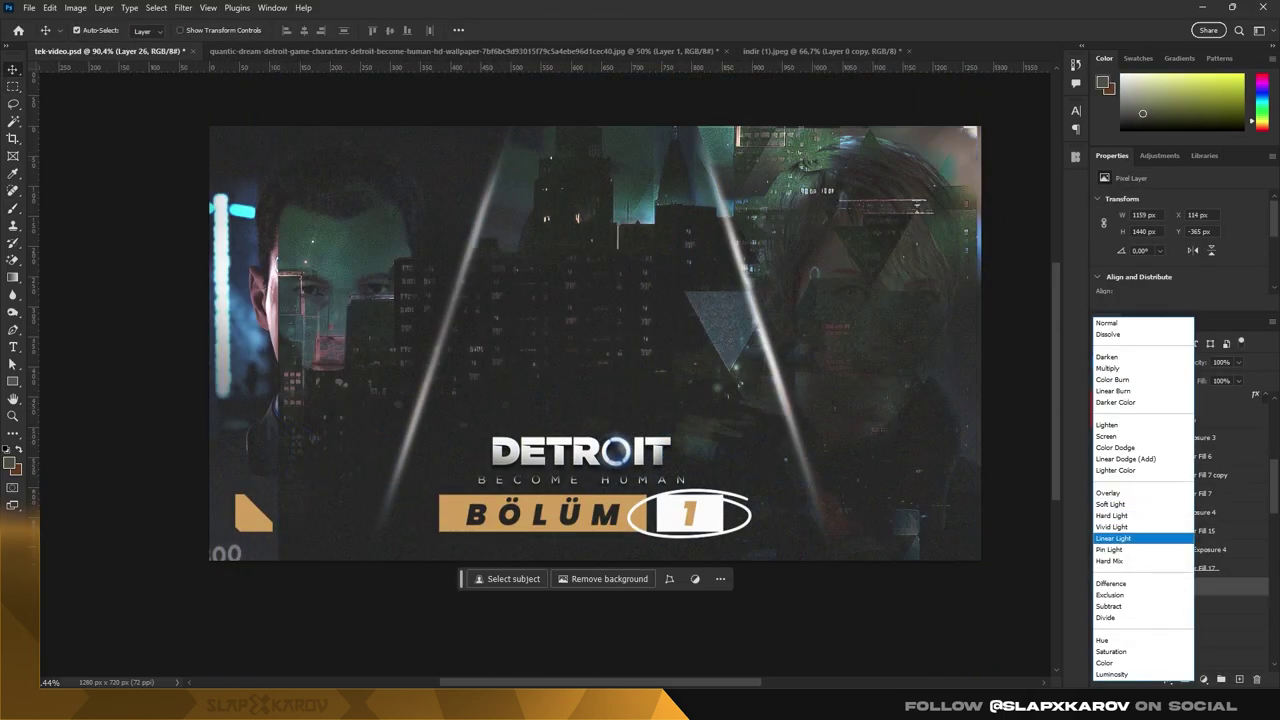
left_click(1130, 585)
Mask the wallpaper layer and paint it away from the left, centre and right faces
left_click(1203, 679)
key("b")
key("x")
left_click_drag(800, 180, 900, 260)
left_click_drag(510, 220, 630, 200)
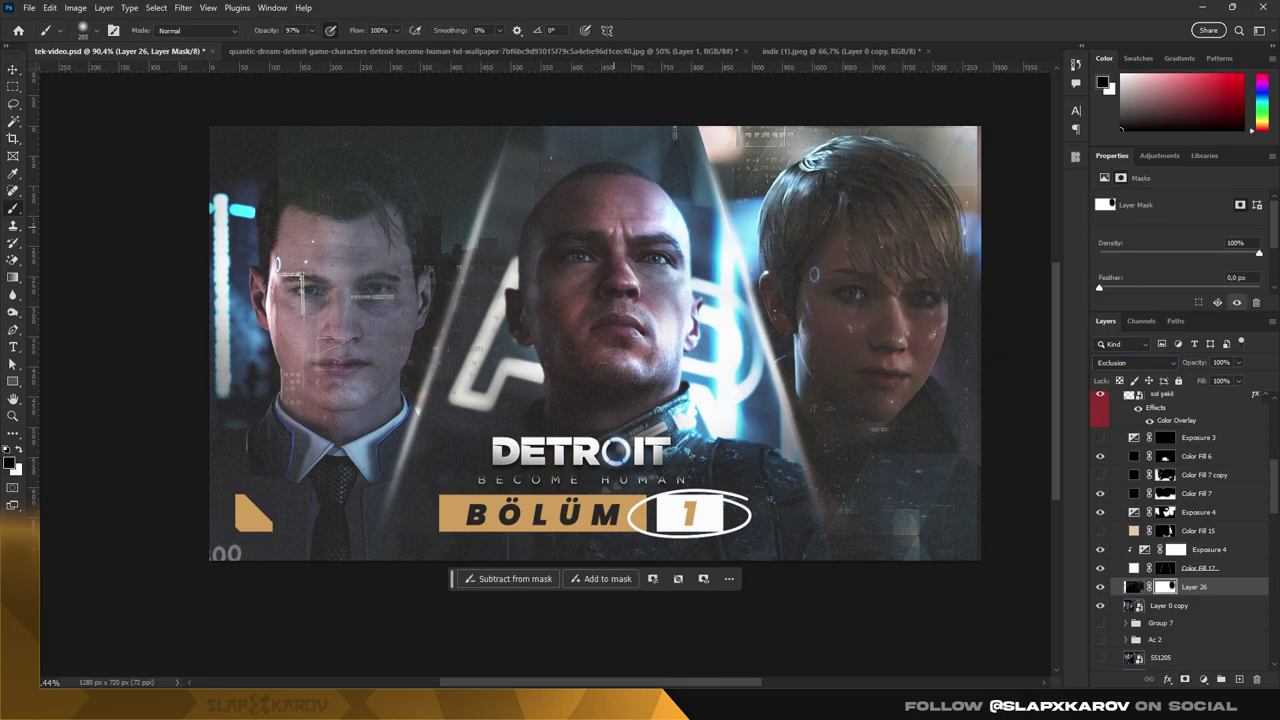
left_click_drag(300, 210, 370, 360)
scroll(1180, 530, "down", 1)
left_click_drag(940, 140, 960, 200)
Duplicate the Layer 0 copy character layer
left_click(1169, 549)
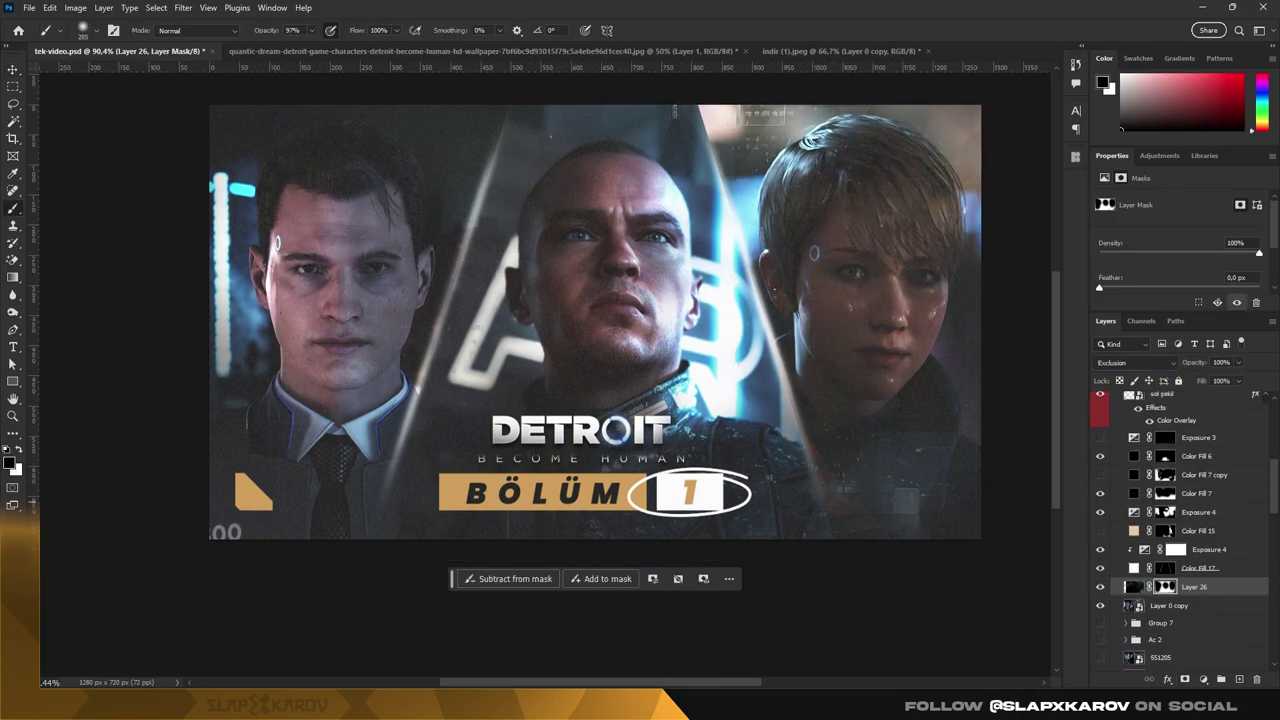
key("ctrl+j")
scroll(595, 320, "down", 2)
Apply Camera Raw sharpening of 33 to the character layer
key("z")
key("ctrl+shift+a")
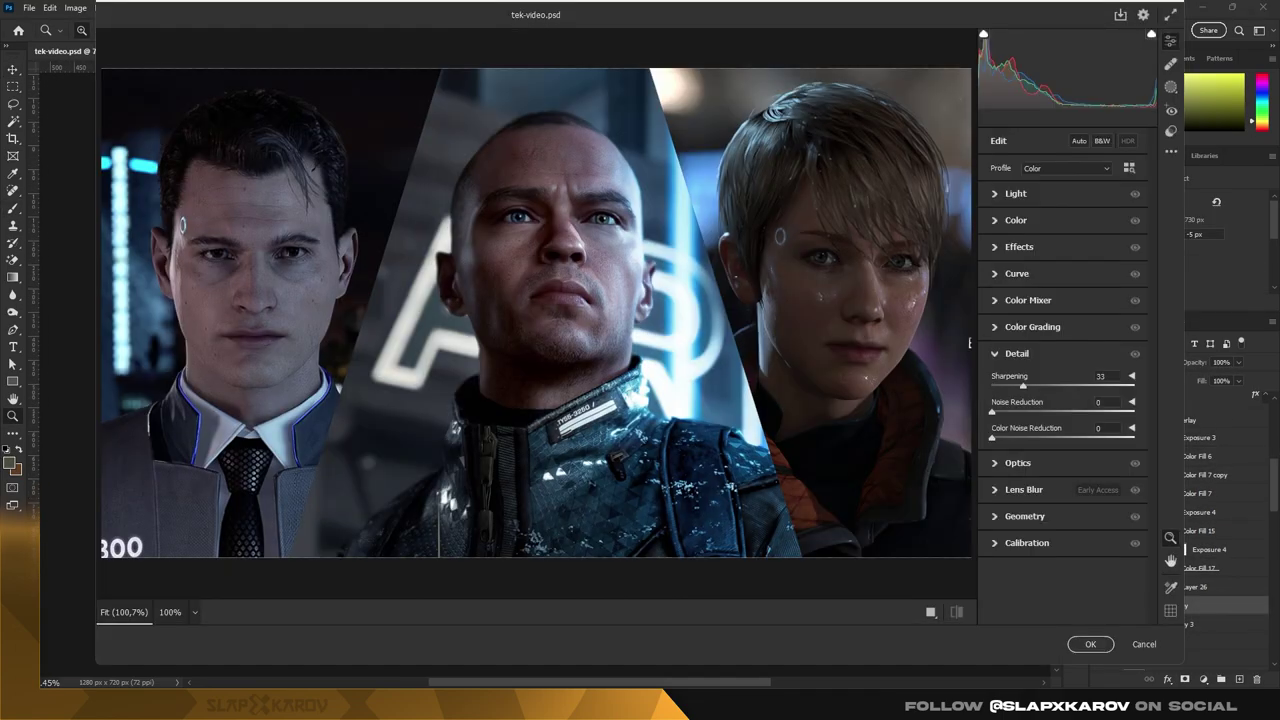
left_click(1000, 246)
left_click(1091, 643)
Paint white on the Exposure 4 mask to brighten the left light-beam edge
left_click(1165, 512)
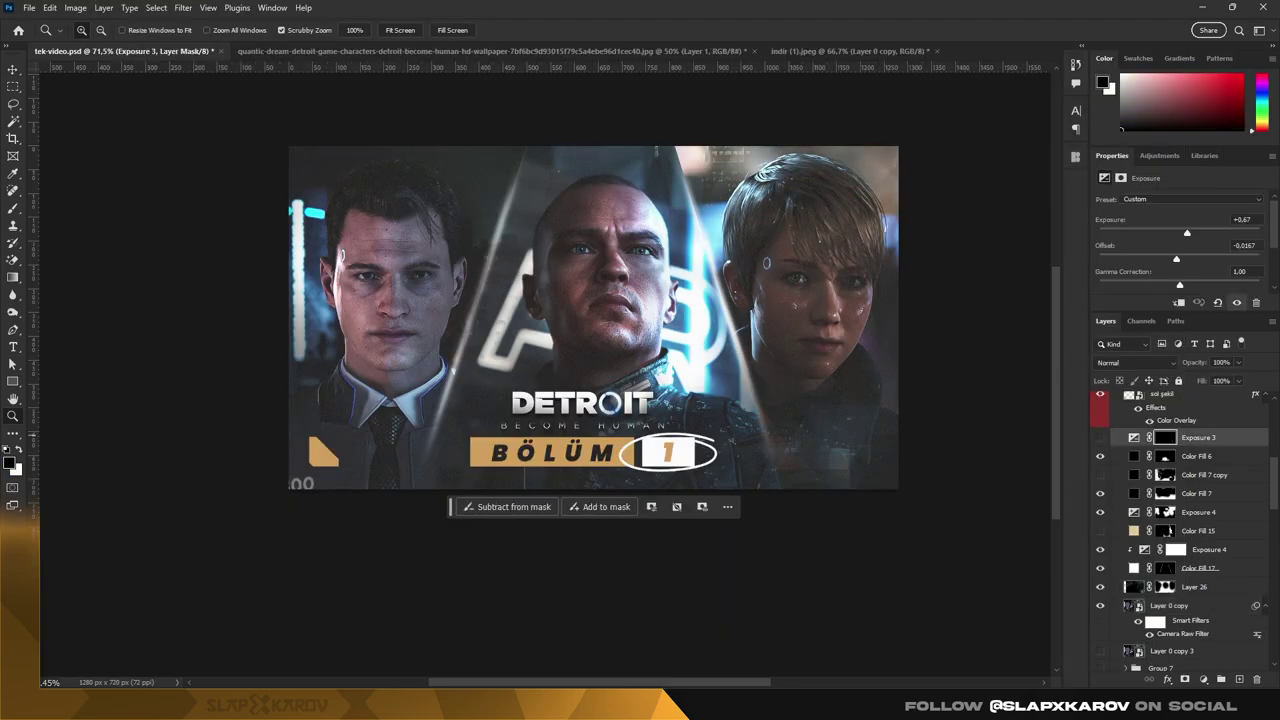
key("b")
scroll(590, 270, "up", 4)
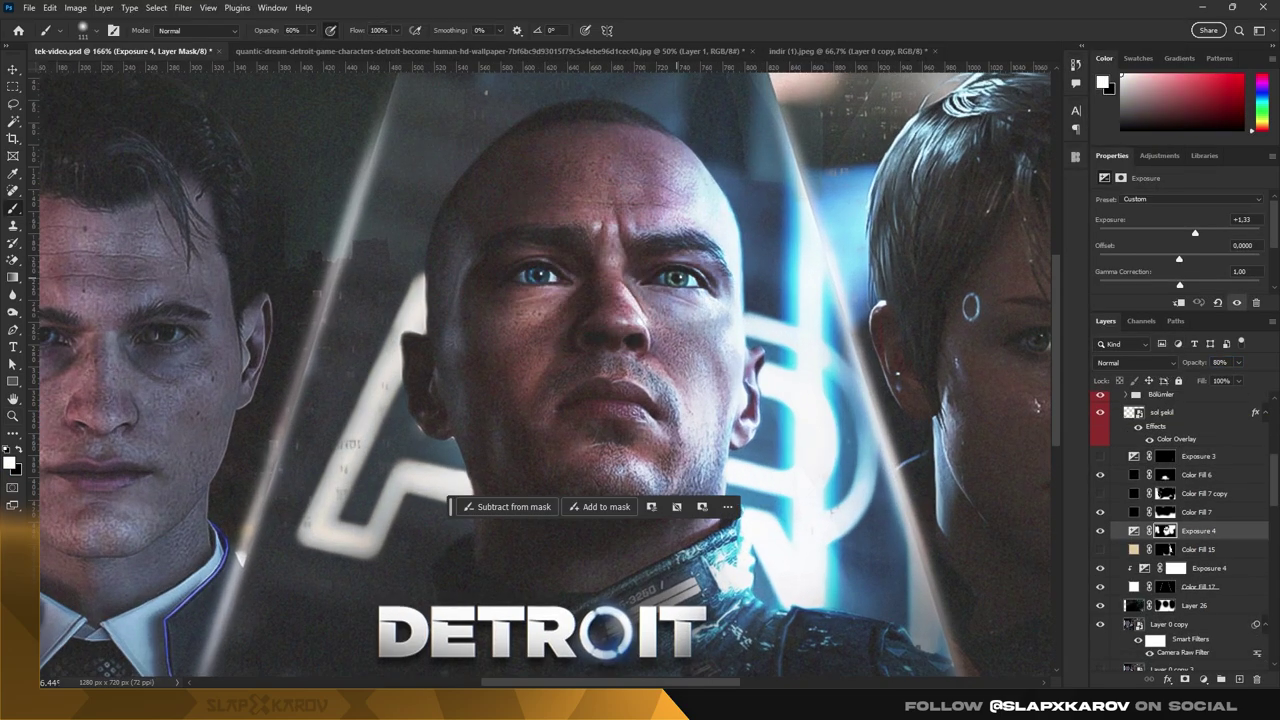
scroll(500, 305, "up", 2)
scroll(470, 315, "left", 3)
scroll(486, 271, "right", 3)
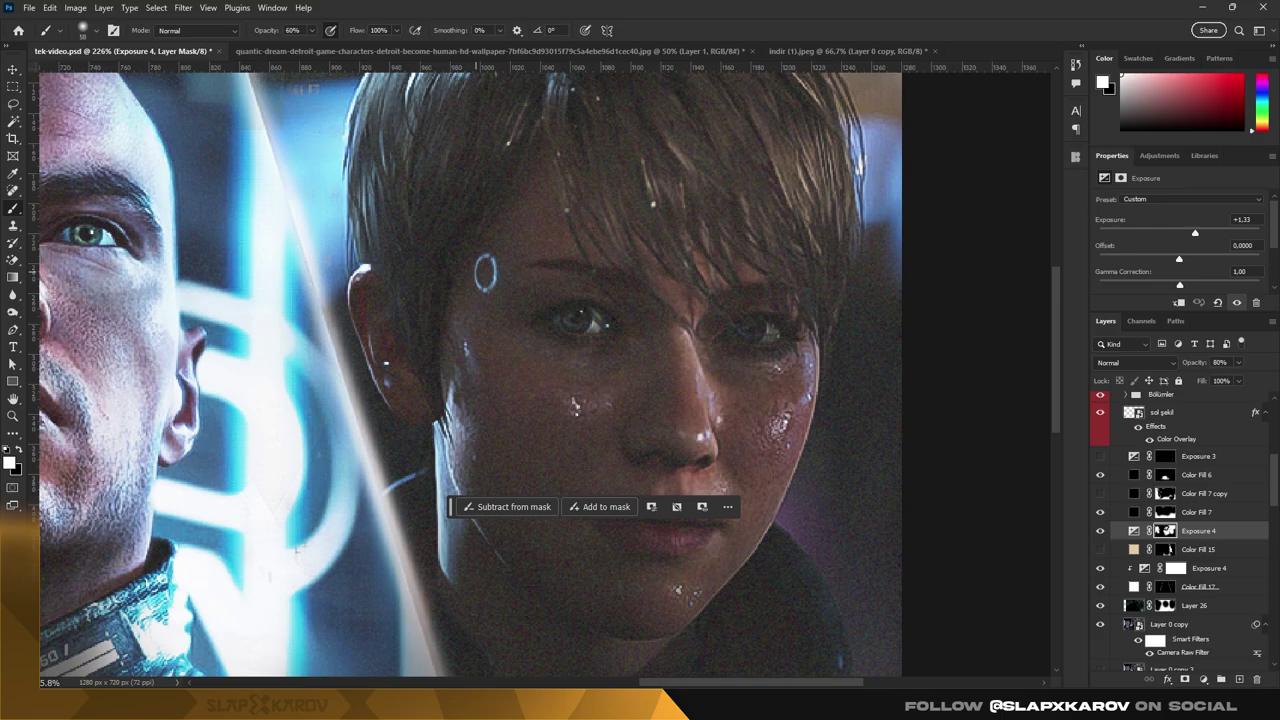
scroll(843, 240, "down", 3)
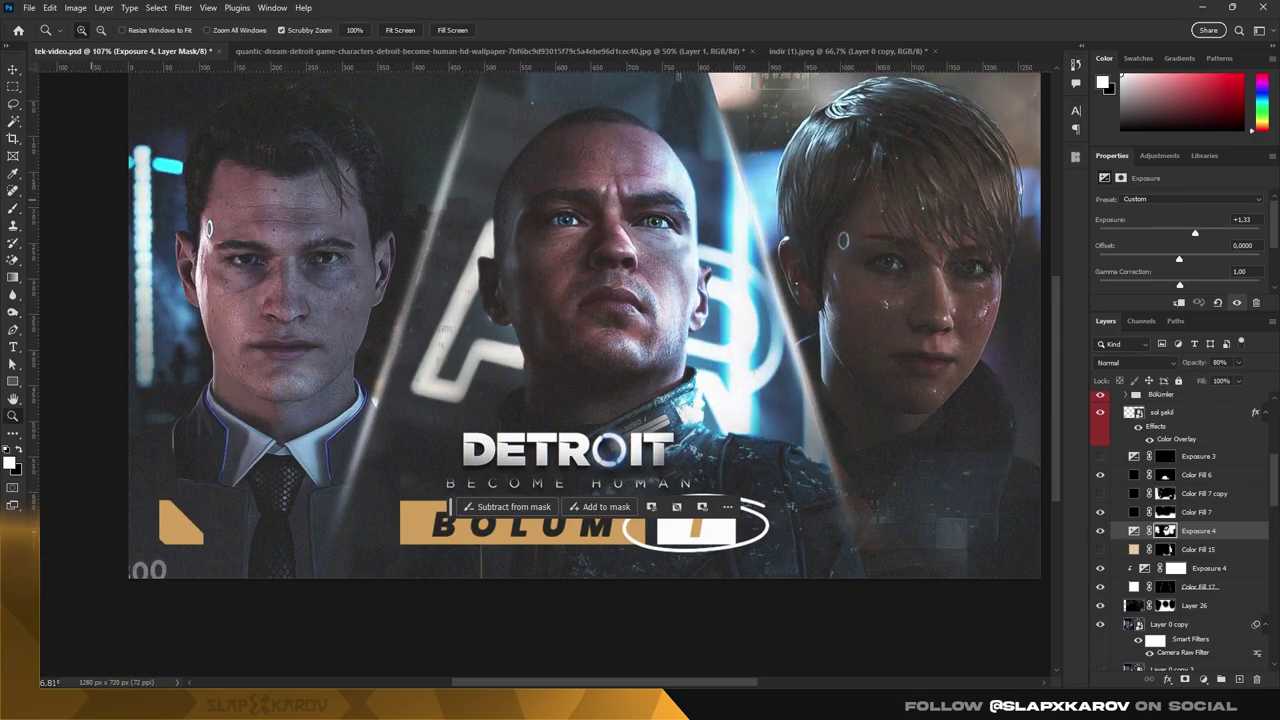
left_click_drag(455, 380, 380, 430)
scroll(585, 350, "down", 1)
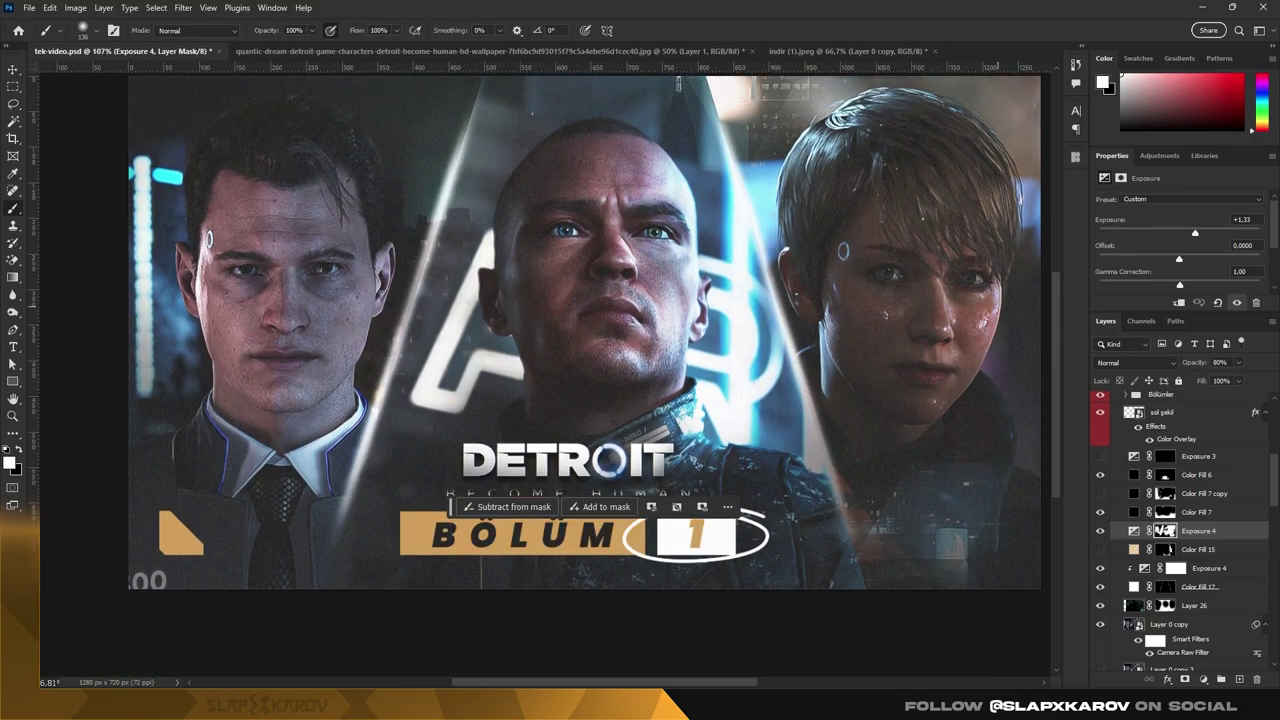
scroll(734, 300, "up", 1)
scroll(734, 291, "down", 4)
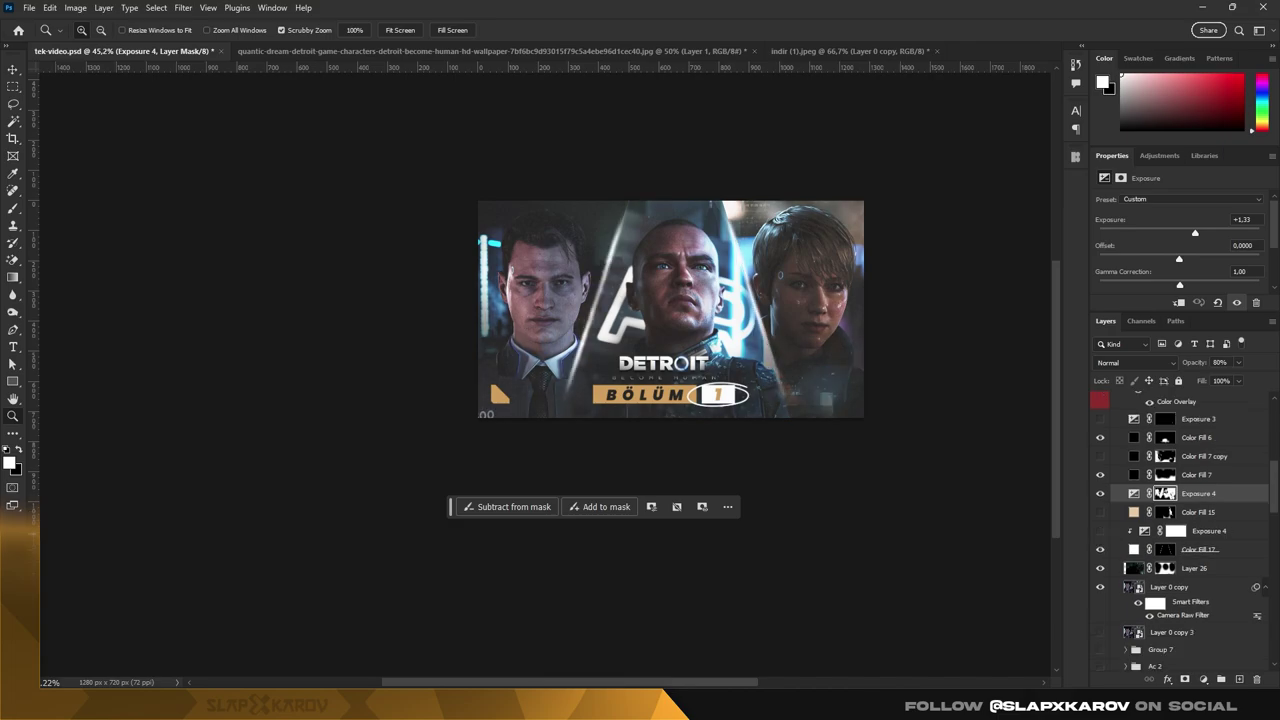
Select the Color Fill 15 layer and switch to the Move tool
left_click(1198, 549)
scroll(748, 283, "up", 3)
key("v")
scroll(1180, 500, "up", 1)
Set the small corner shape's Color Overlay to blue #426eff
double_click(1176, 500)
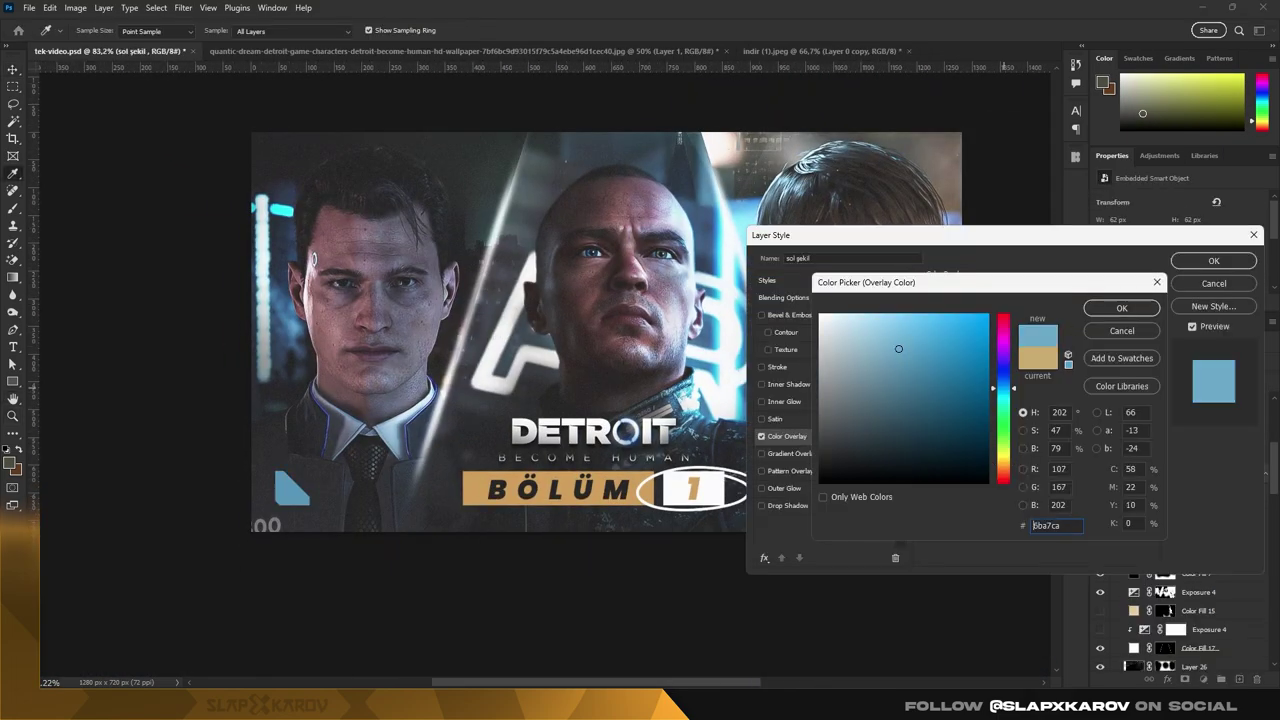
left_click_drag(960, 340, 944, 314)
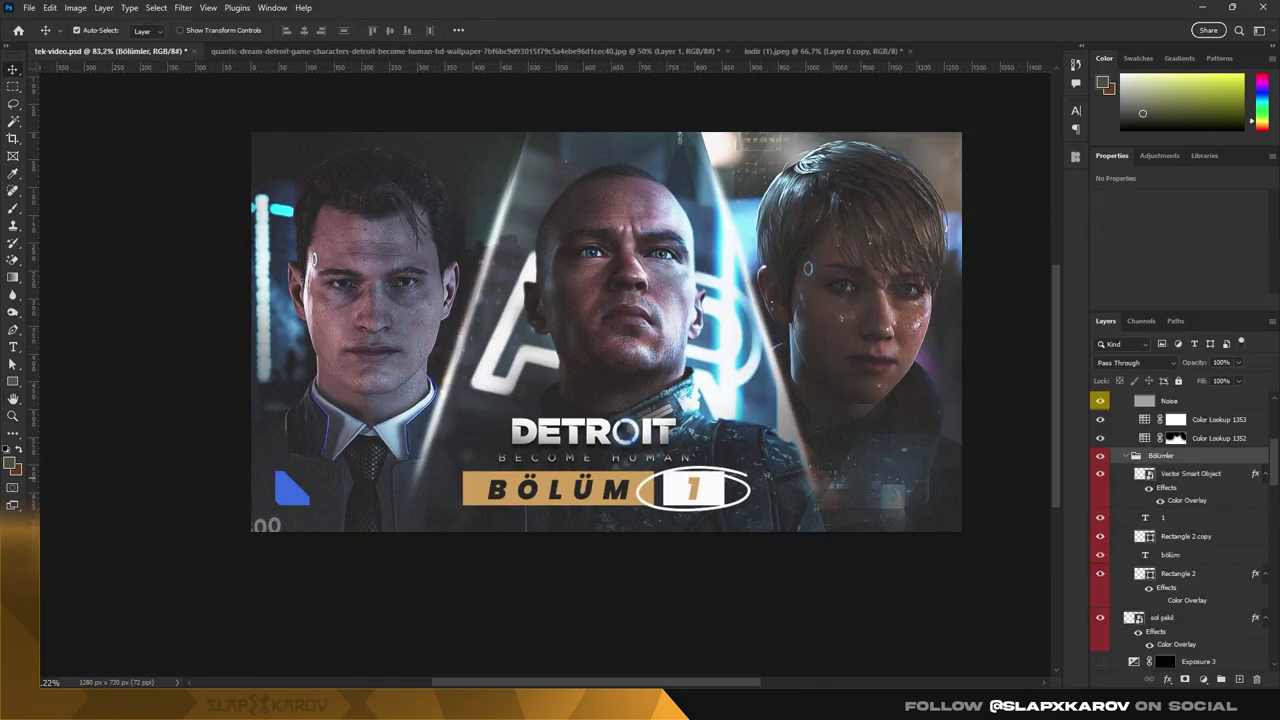